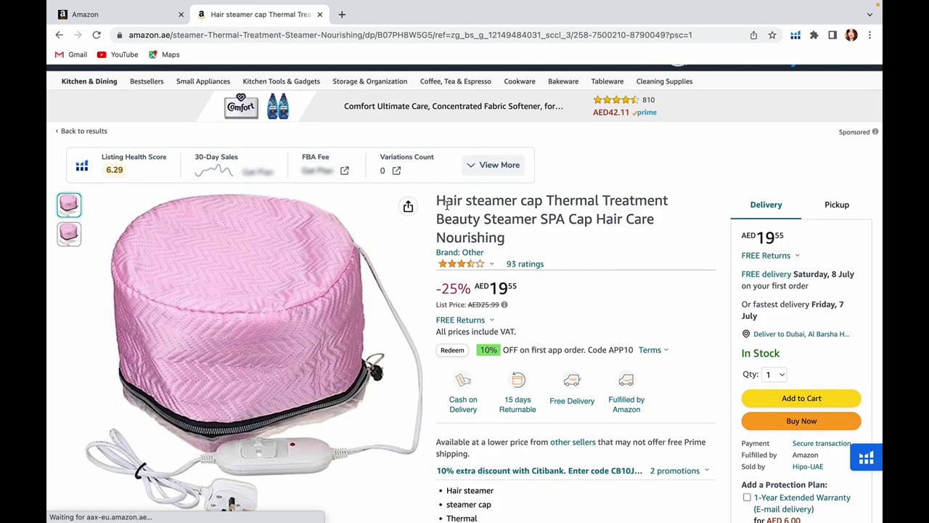
- Examine the hair steamer cap's rating breakdown, price, fulfilment details and other sellers' offers on its product page
mouse_move(327, 220)
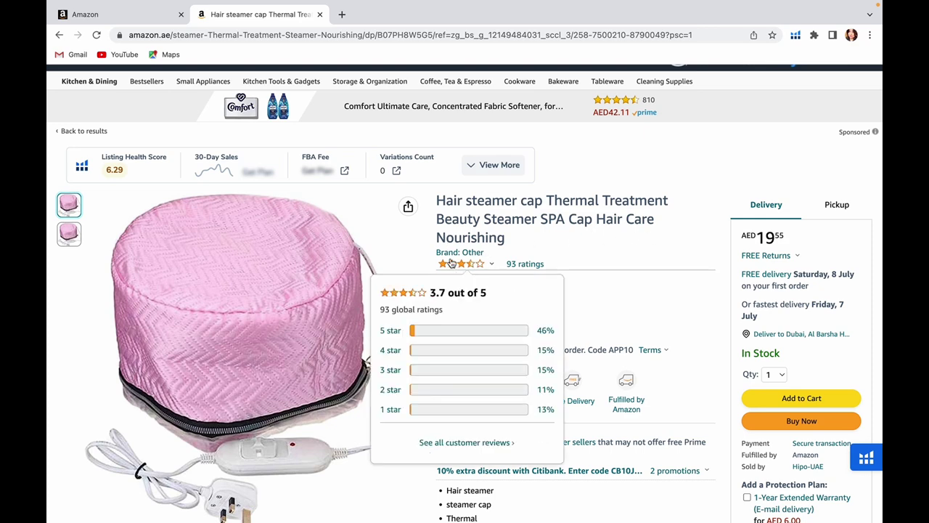
click(491, 261)
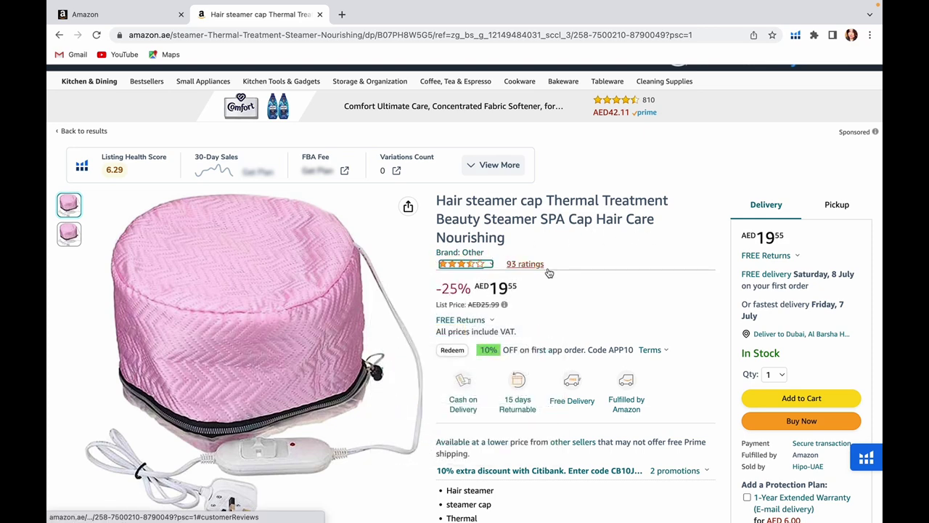
scroll(610, 305, down, 4)
scroll(611, 308, down, 1)
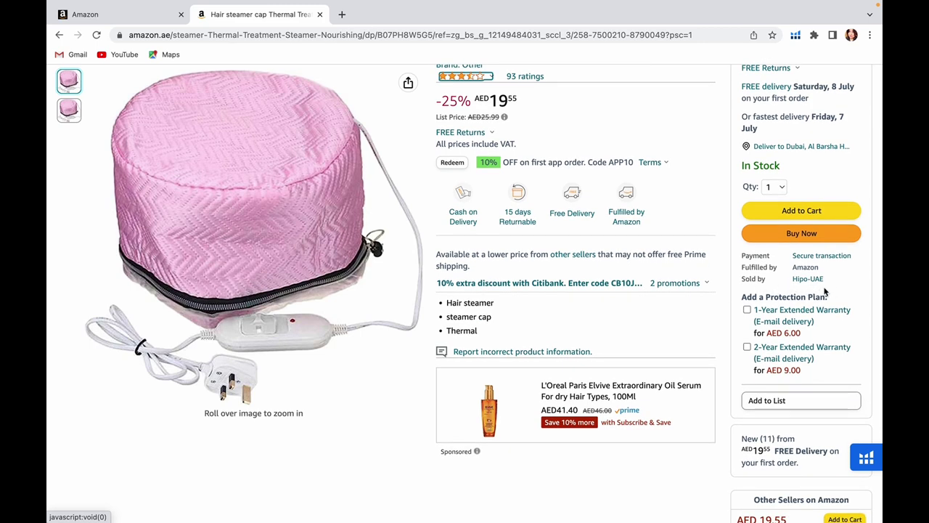
scroll(824, 291, down, 5)
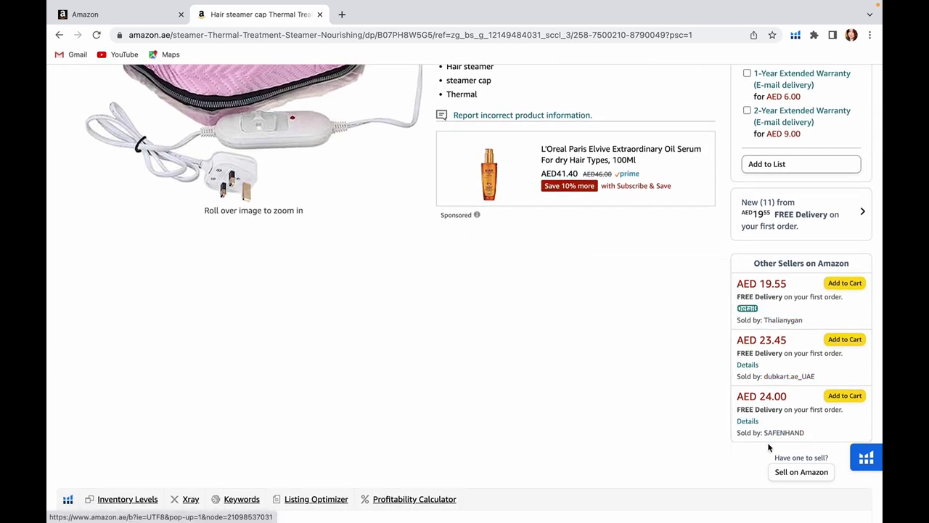
scroll(462, 313, up, 4)
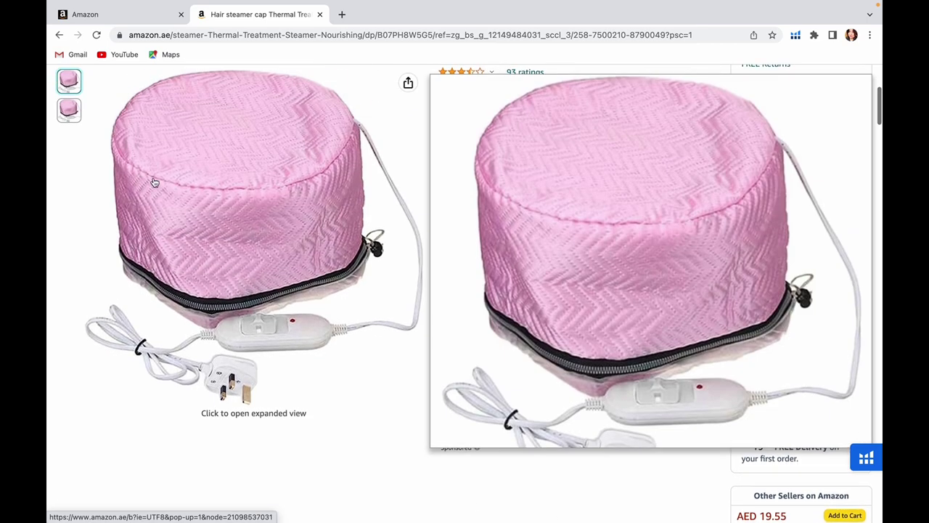
scroll(281, 206, up, 3)
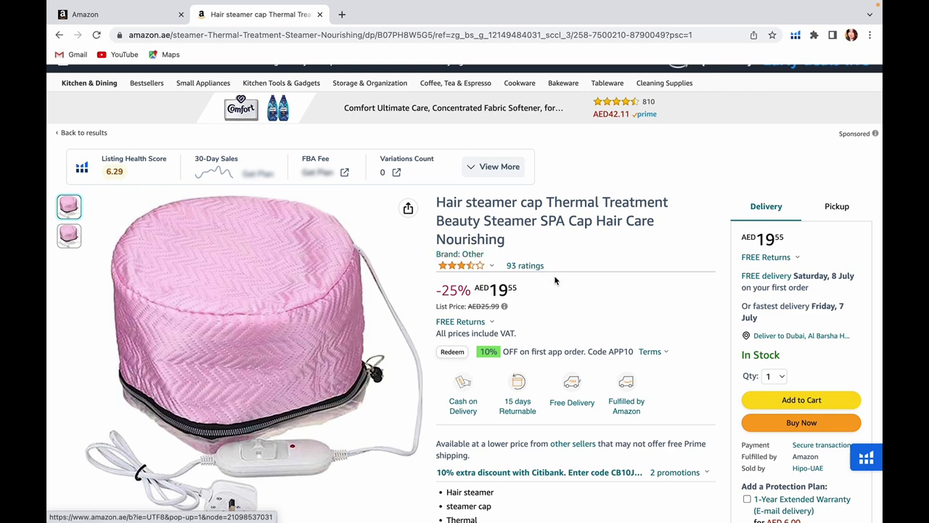
scroll(608, 305, down, 8)
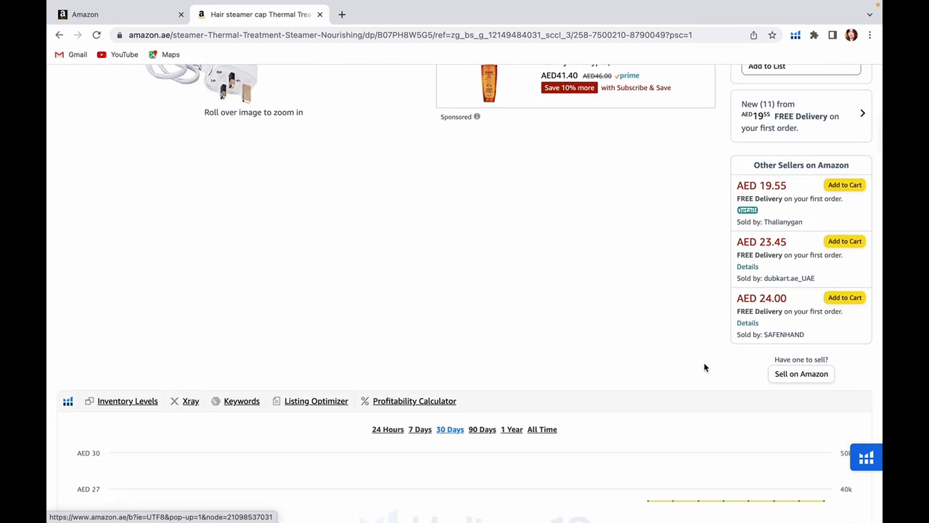
scroll(698, 359, up, 4)
scroll(671, 270, up, 1)
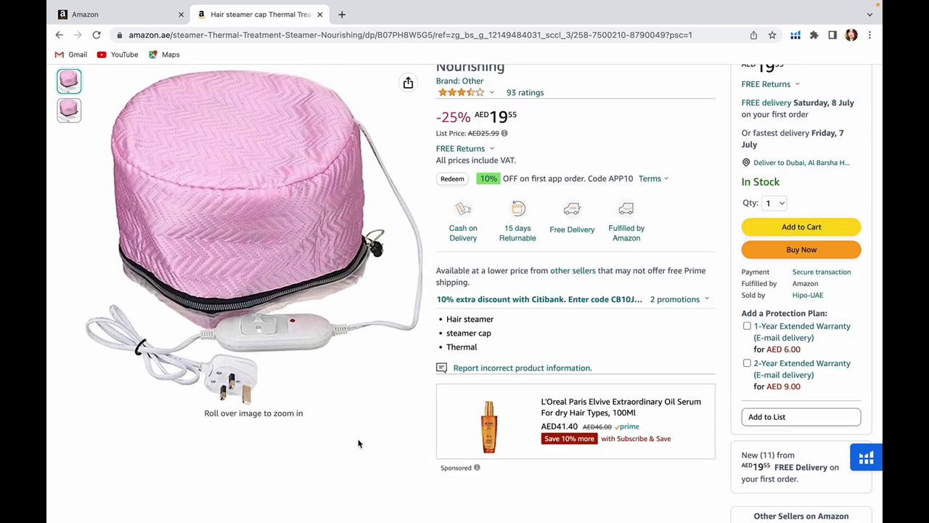
scroll(359, 435, up, 2)
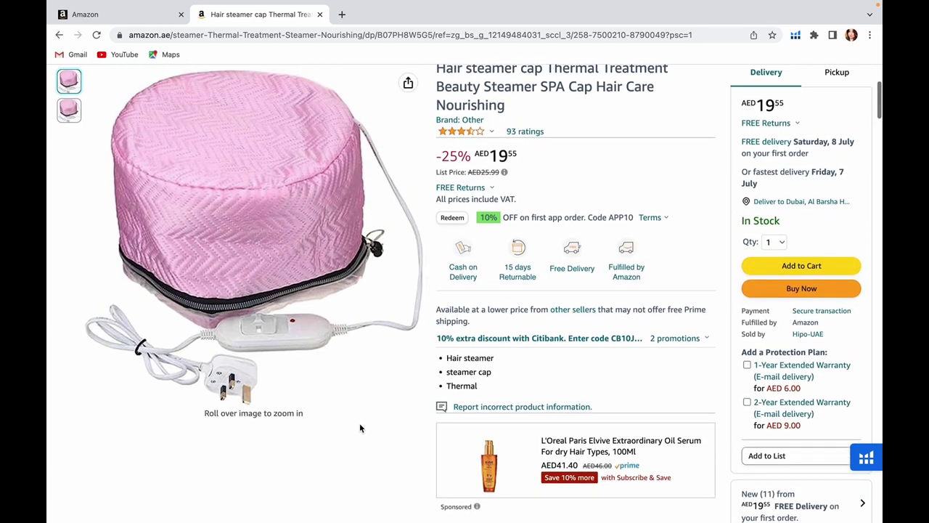
- Start a selling offer for the hair steamer cap from its Amazon product page
scroll(359, 428, down, 5)
scroll(360, 427, down, 4)
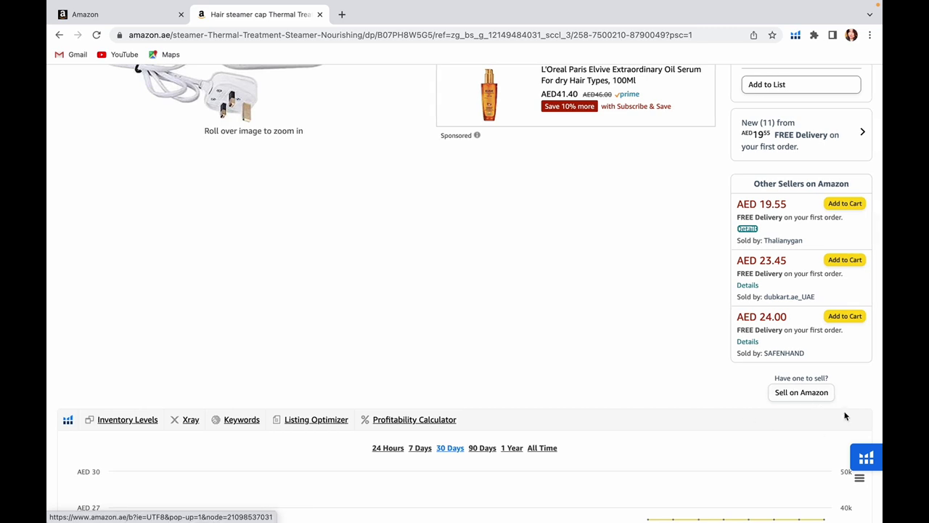
click(799, 394)
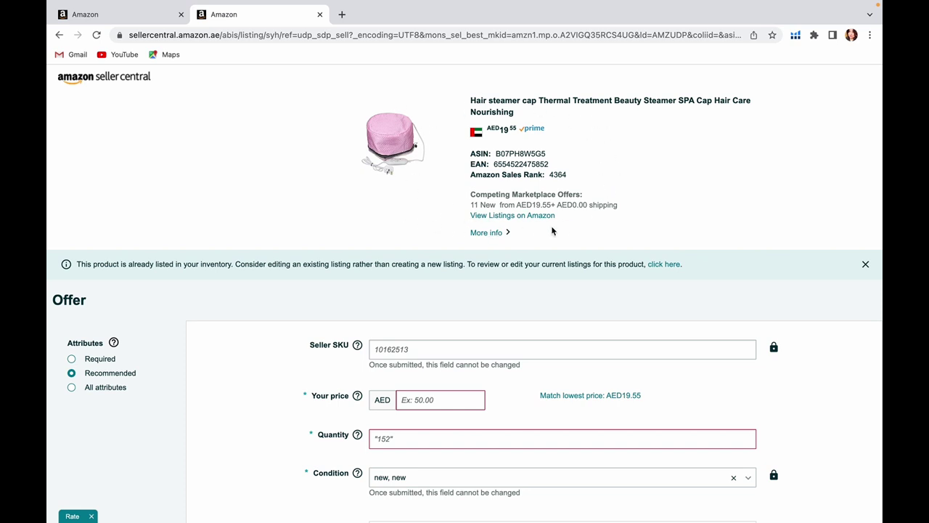
- Enter "sapana store 01" as the seller SKU for the hair steamer cap offer
scroll(517, 319, down, 5)
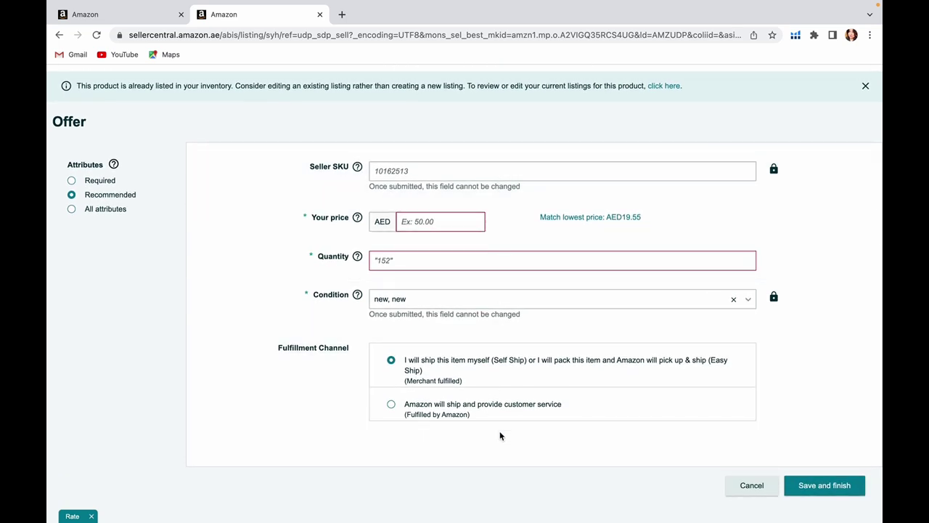
mouse_move(357, 167)
click(418, 171)
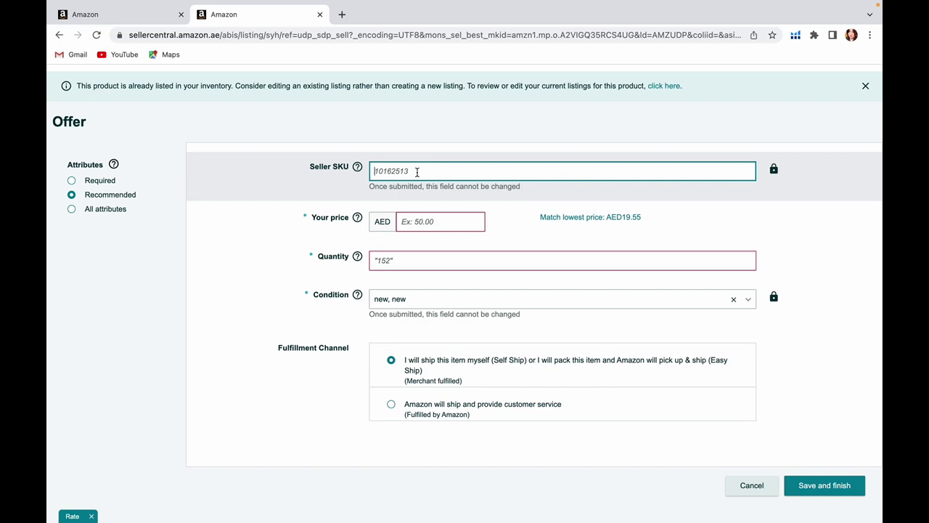
text(sapana store 01)
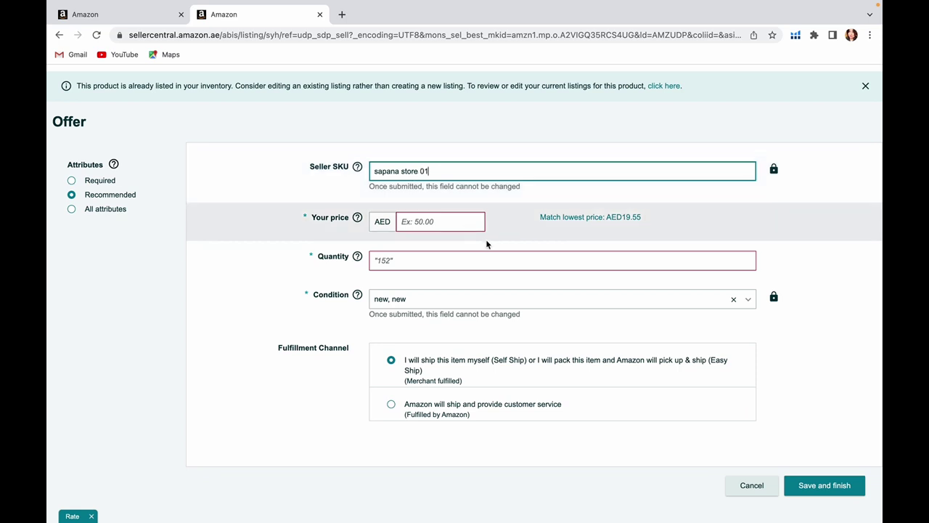
- Match the lowest price of AED 19.55 for the offer and set its quantity to 10
click(425, 222)
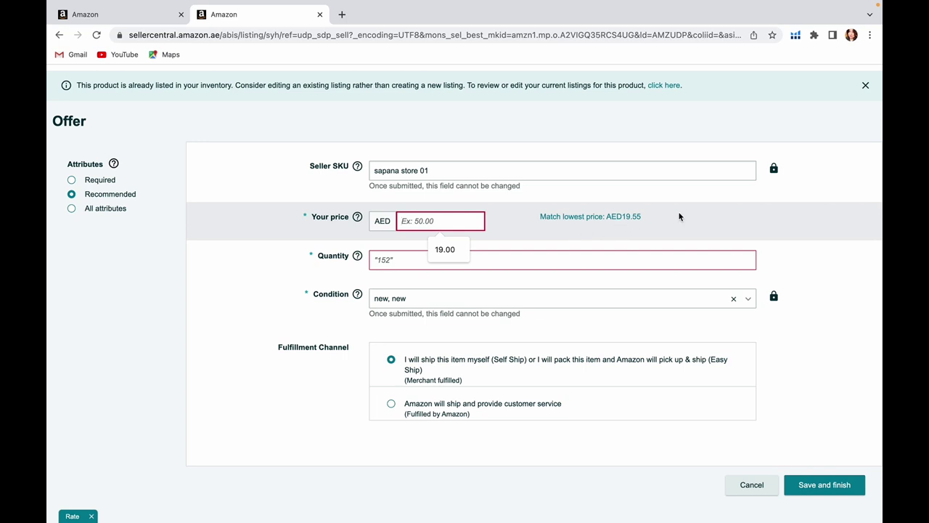
click(583, 216)
click(455, 225)
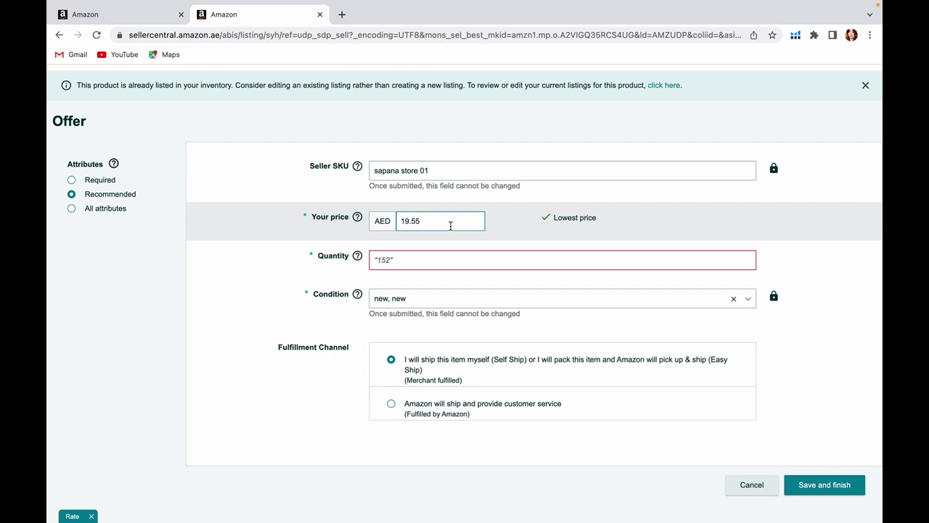
click(396, 262)
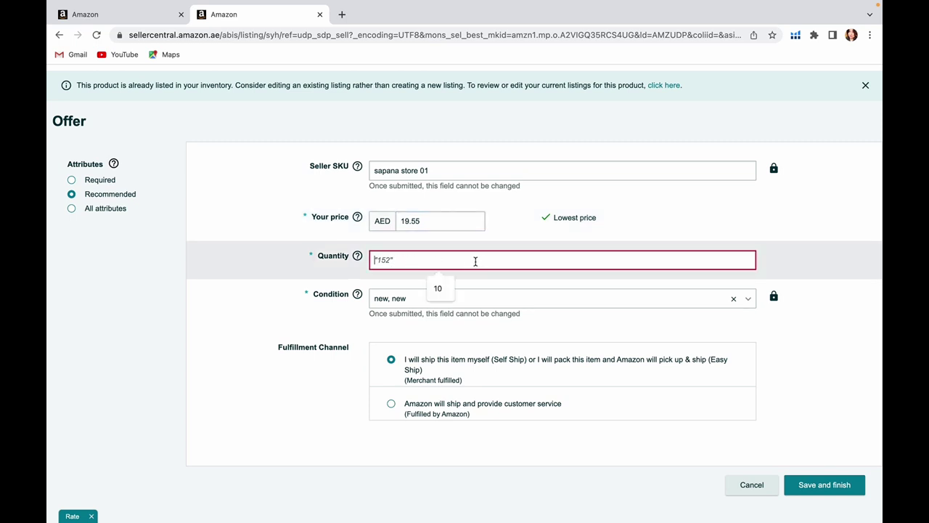
text(10)
key(Return)
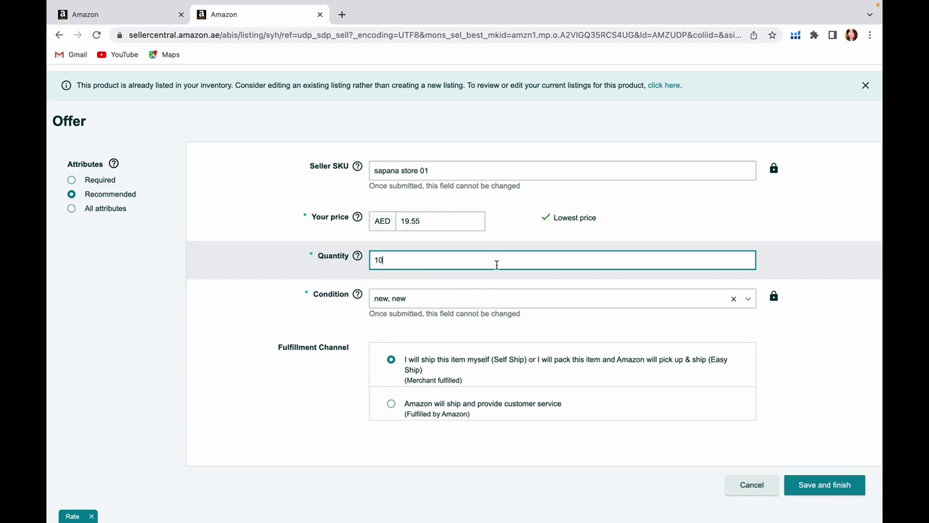
- Choose the merchant-fulfilled channel (Self Ship or Easy Ship) for the offer, then save and submit it
scroll(556, 294, down, 1)
scroll(557, 295, down, 1)
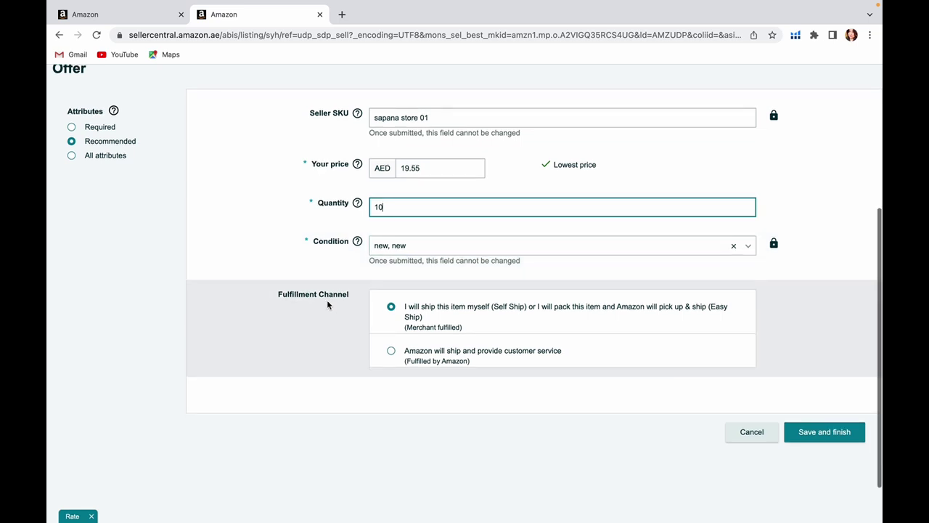
scroll(346, 301, down, 1)
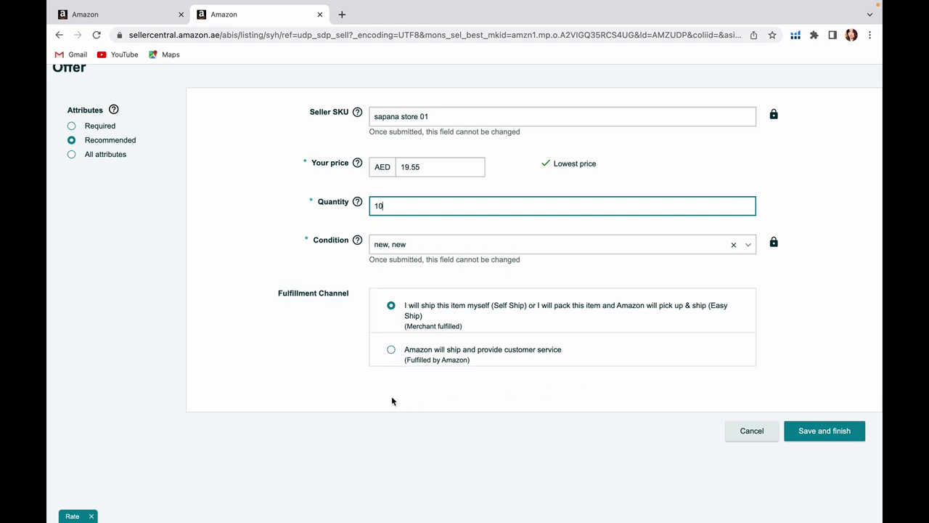
click(392, 311)
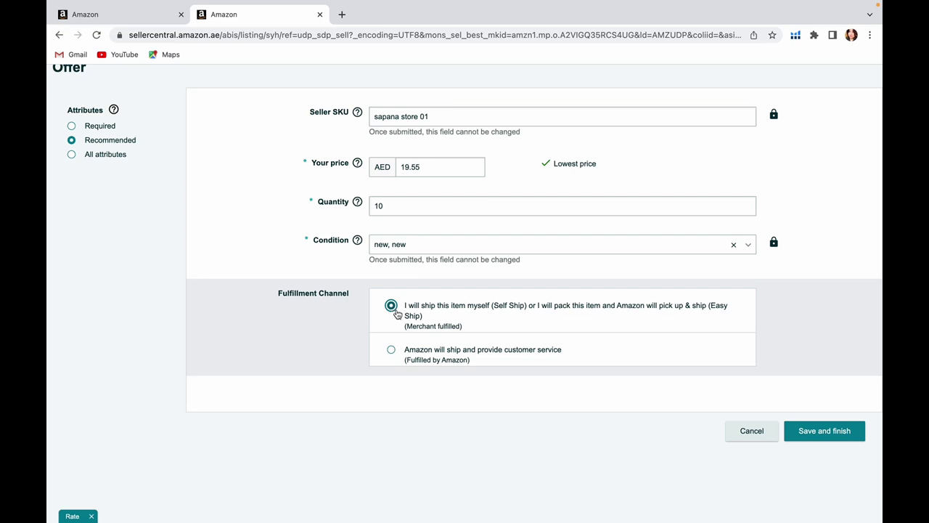
click(819, 436)
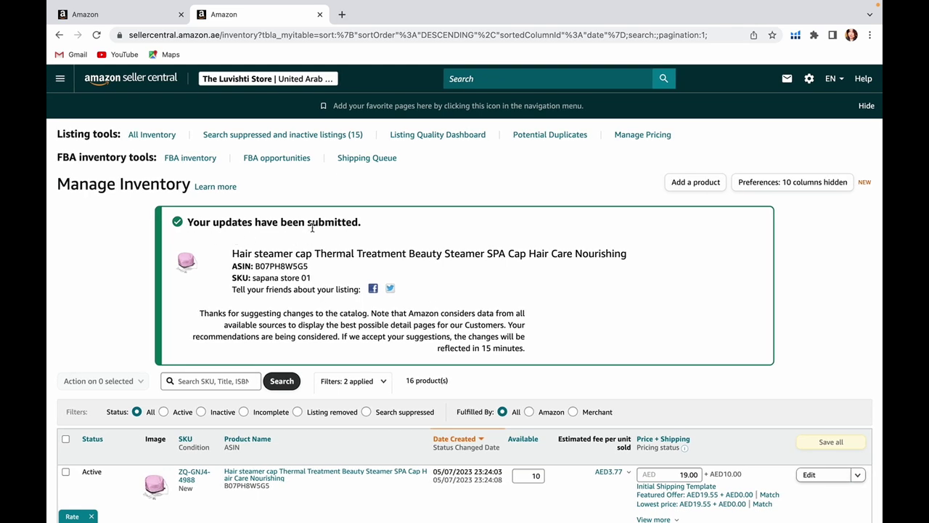
- In the full inventory list, delete the hair steamer cap product and listing with SKU ZQ-GNJ4-4988 and confirm the removal
click(61, 83)
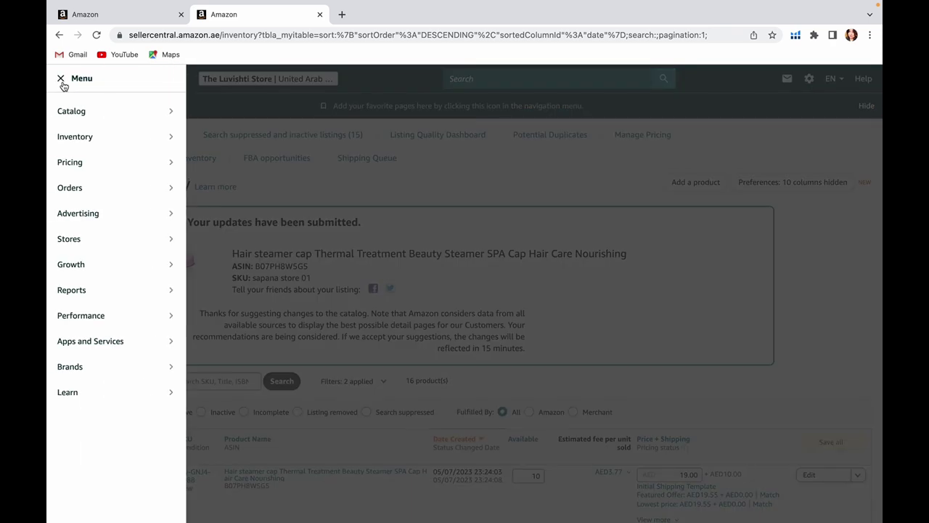
mouse_move(66, 140)
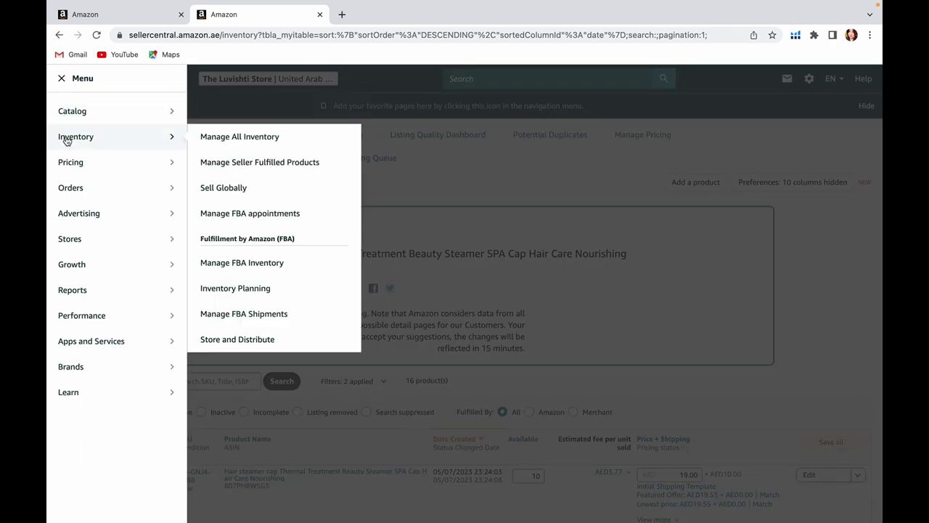
click(223, 138)
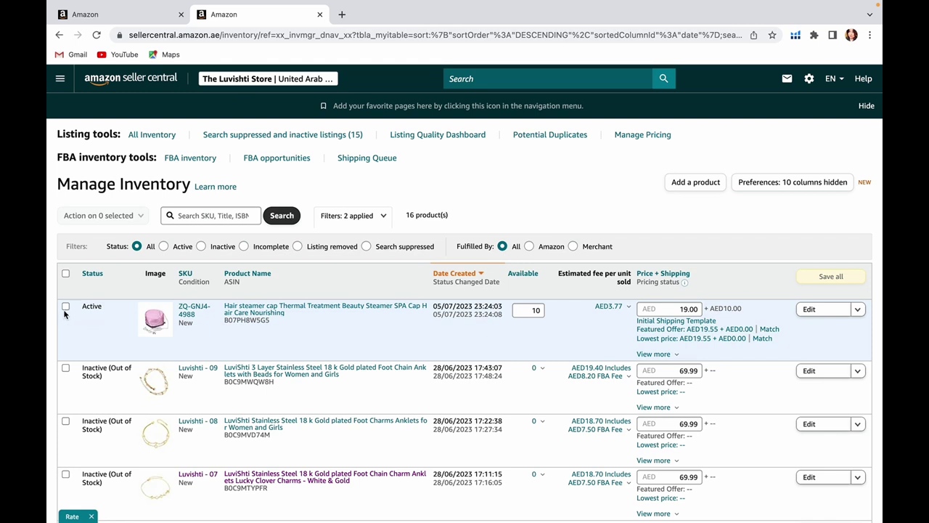
click(65, 306)
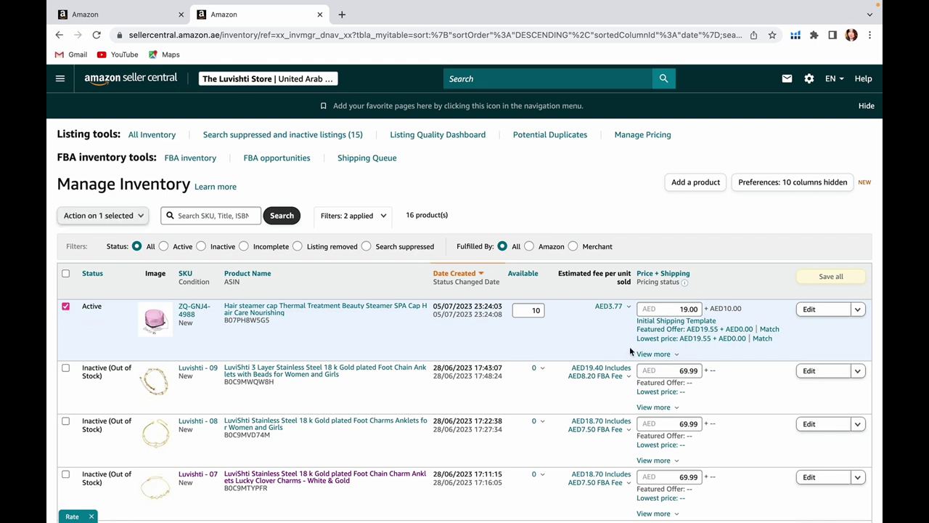
click(857, 310)
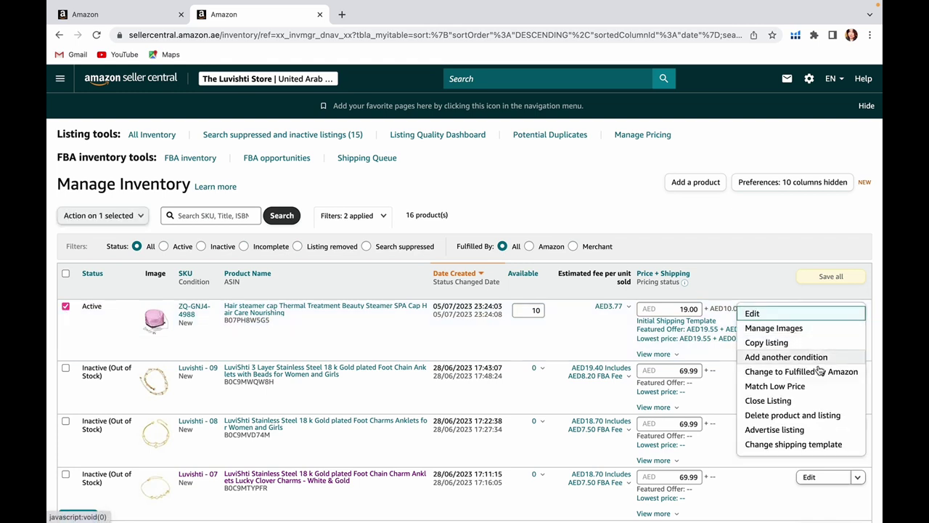
click(821, 417)
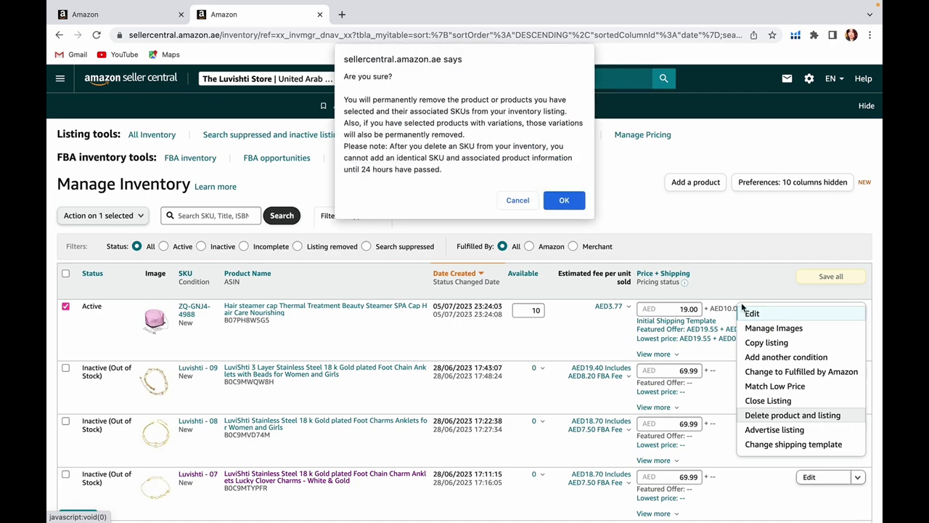
click(570, 206)
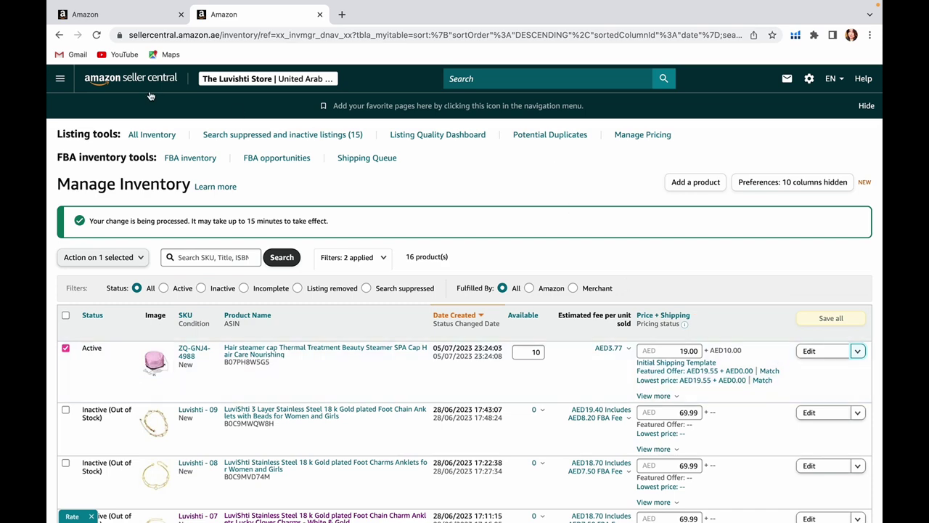
- Reload the full inventory list to check for the newly submitted hair steamer cap listing
click(56, 80)
mouse_move(75, 136)
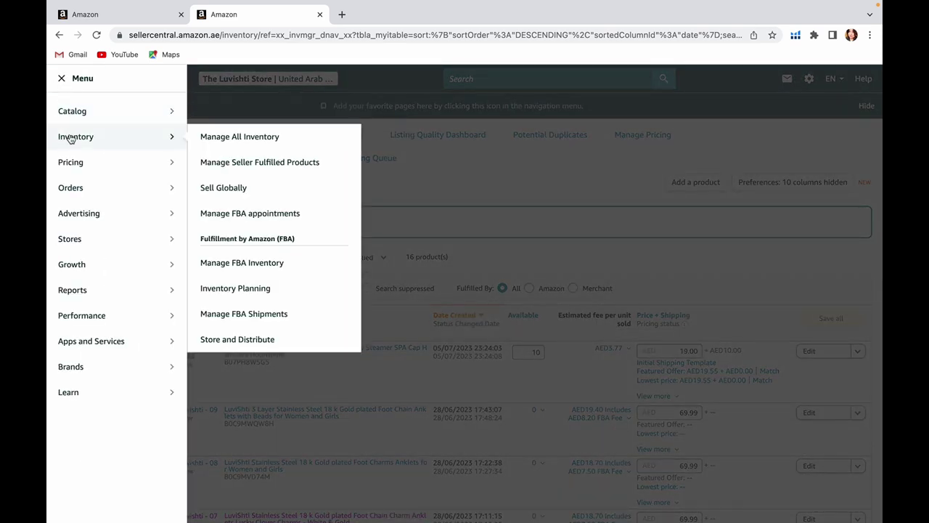
click(247, 138)
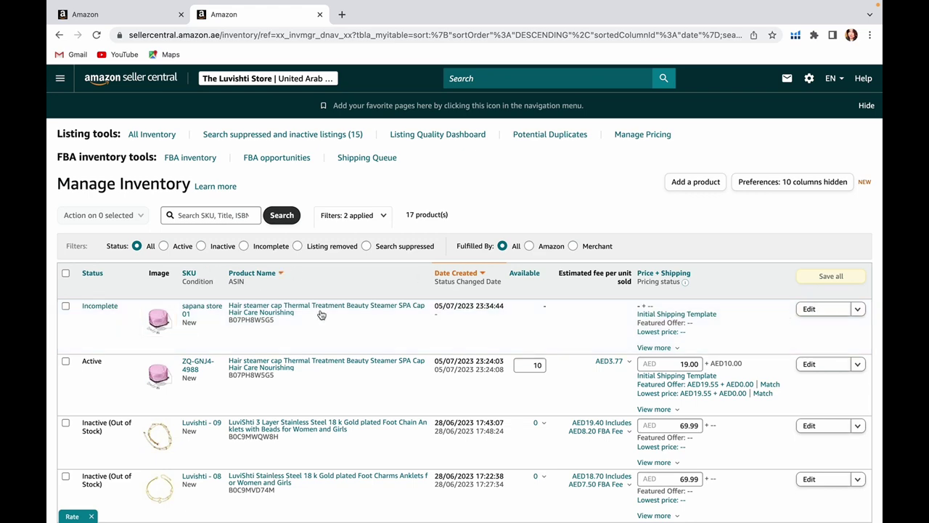
- Open the hair steamer cap listing with SKU "sapana store 01" for editing and review its offer attributes
click(814, 313)
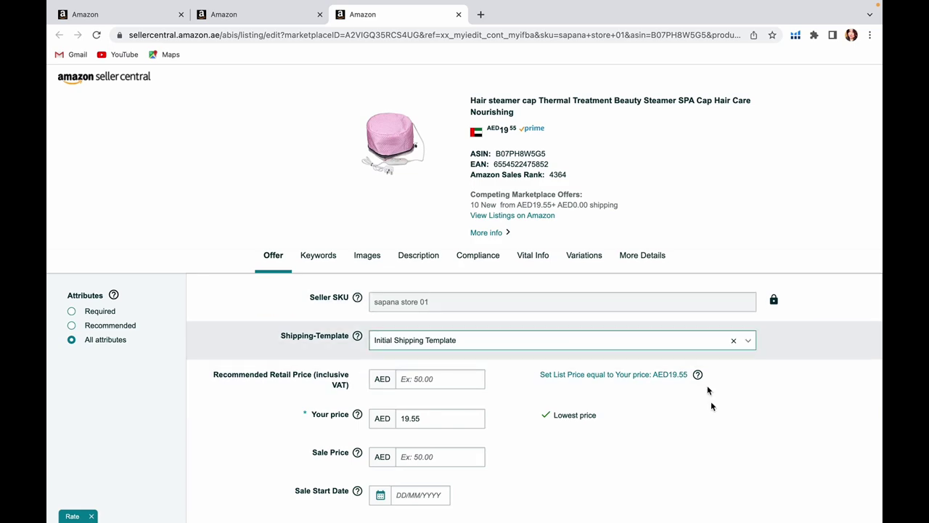
scroll(653, 462, down, 2)
scroll(652, 460, down, 5)
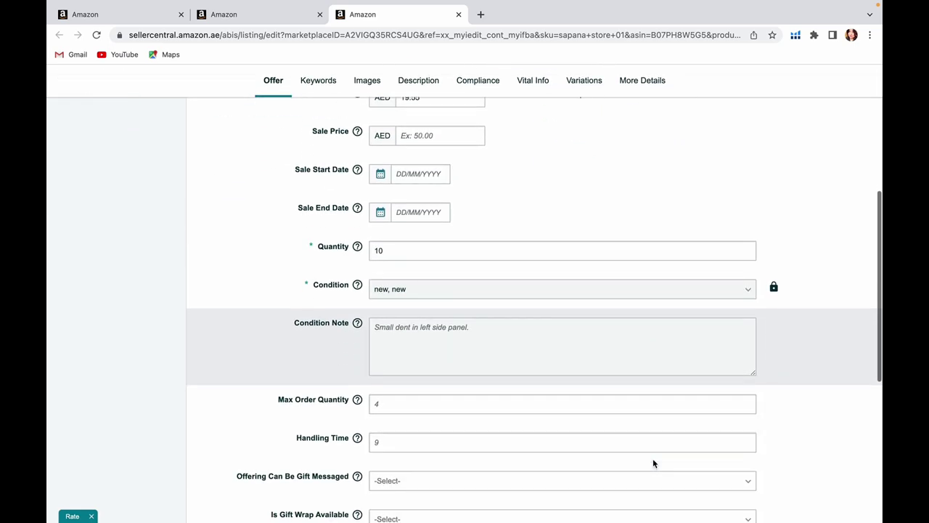
scroll(642, 451, up, 10)
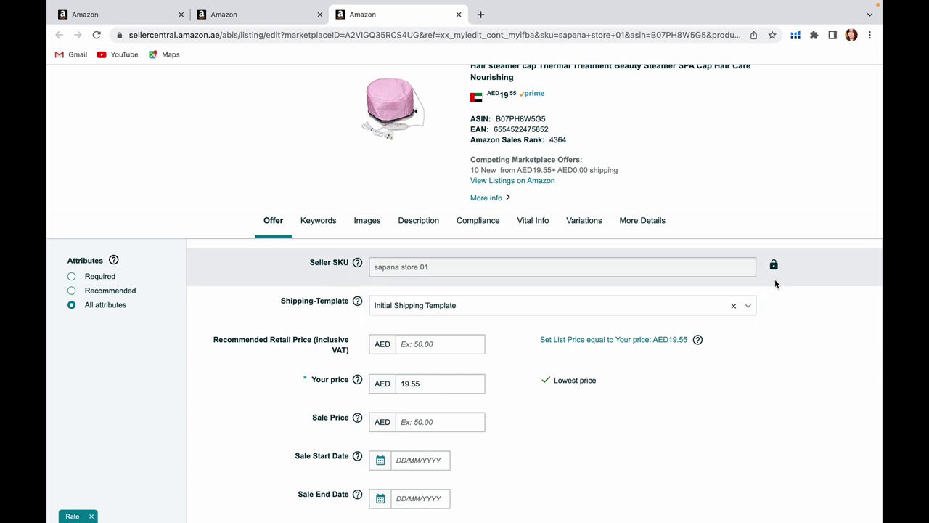
scroll(620, 421, down, 3)
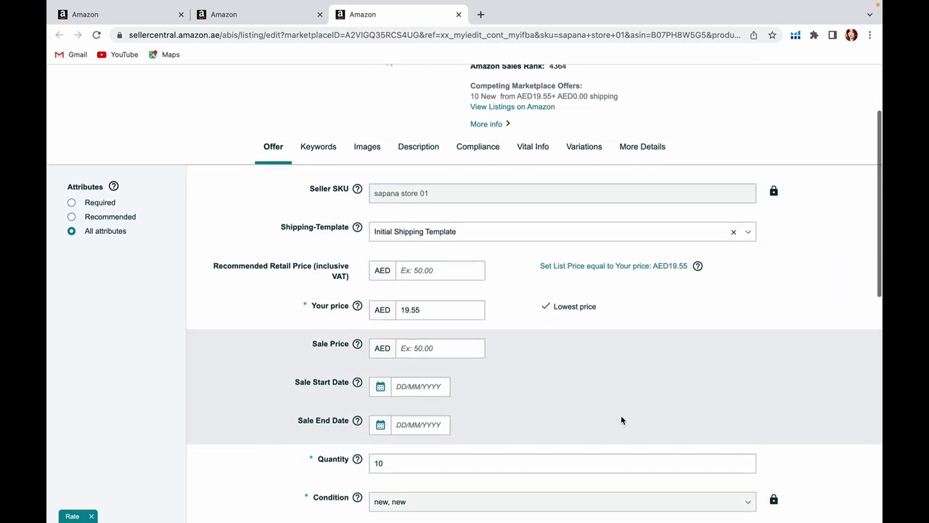
- Set the offer's sale start date to 13/07/2023 and its sale end date to 12/07/2023
scroll(550, 344, down, 3)
scroll(554, 355, up, 1)
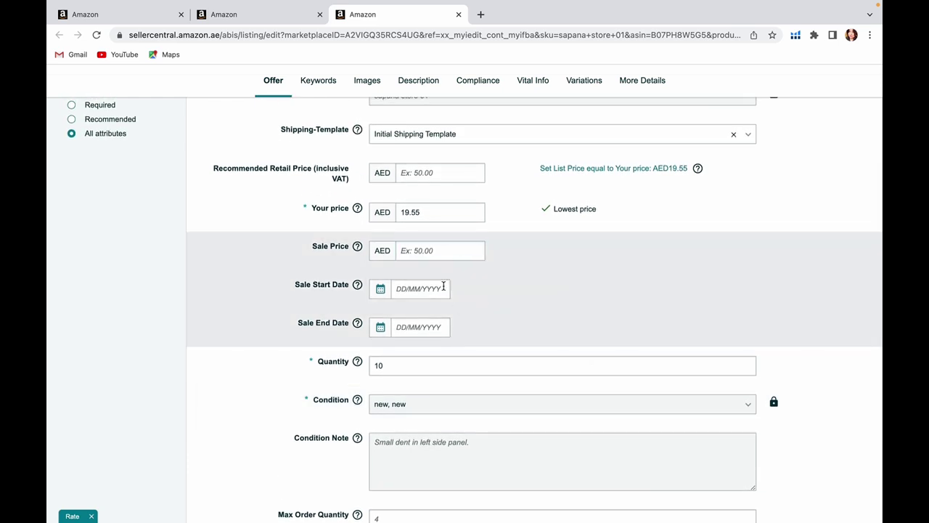
scroll(443, 327, down, 1)
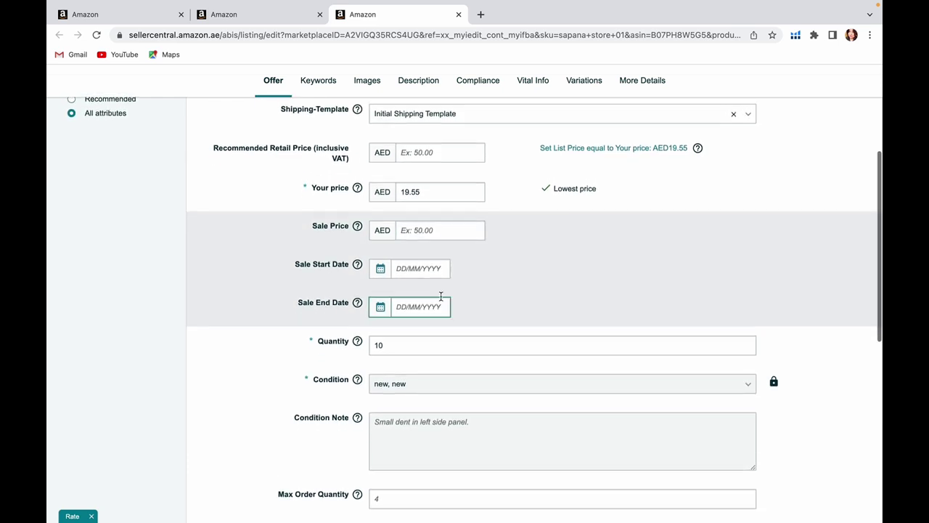
click(409, 272)
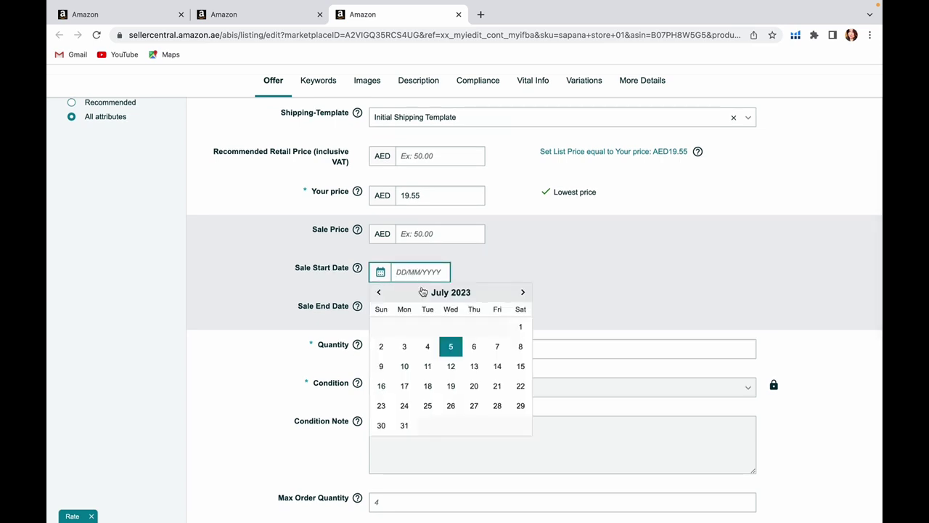
click(474, 366)
scroll(436, 320, down, 1)
click(421, 300)
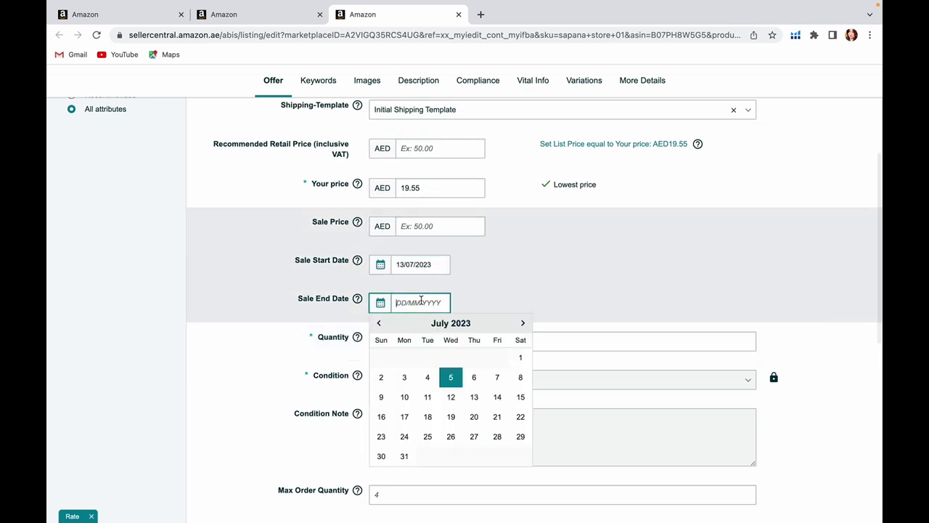
scroll(455, 437, down, 1)
click(455, 433)
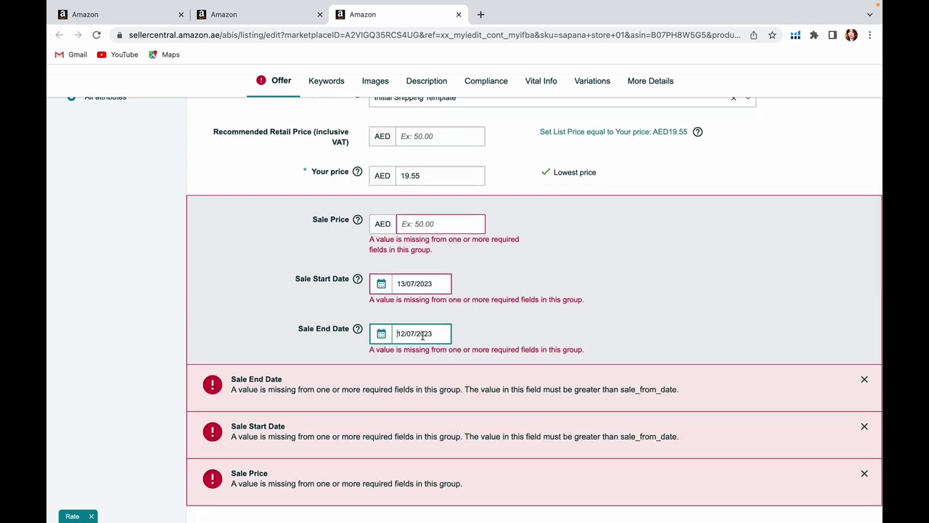
- Enter a sale price of AED 10.00 and change the sale end date to 15/07/2023
click(430, 220)
text(10.00)
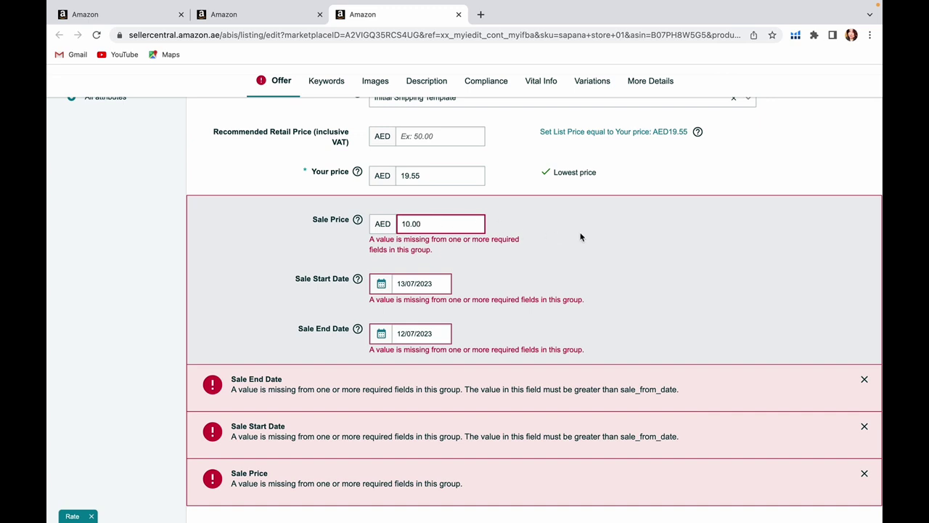
click(581, 237)
click(473, 221)
click(448, 258)
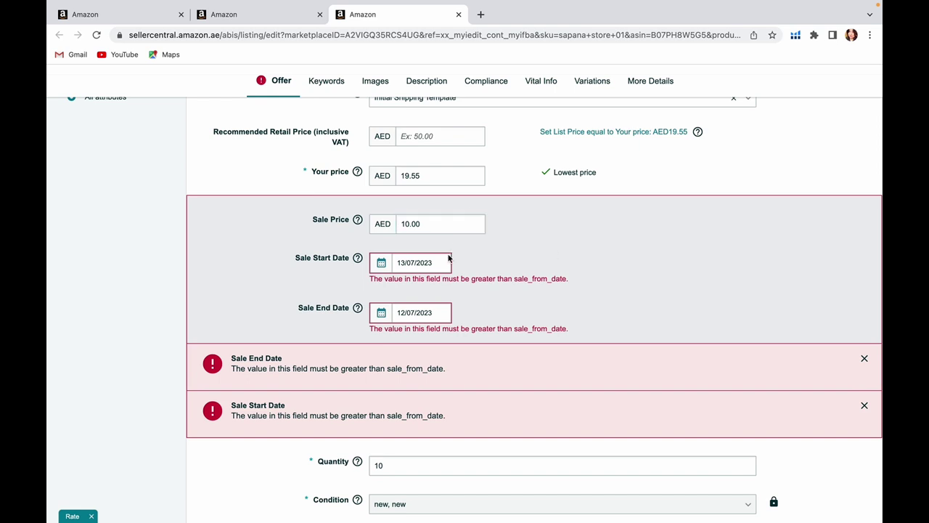
click(439, 313)
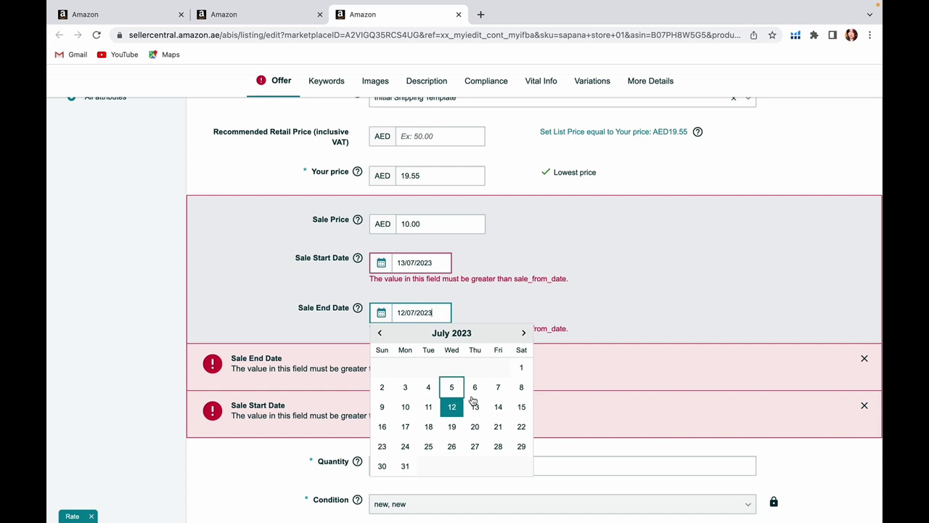
click(520, 408)
click(456, 220)
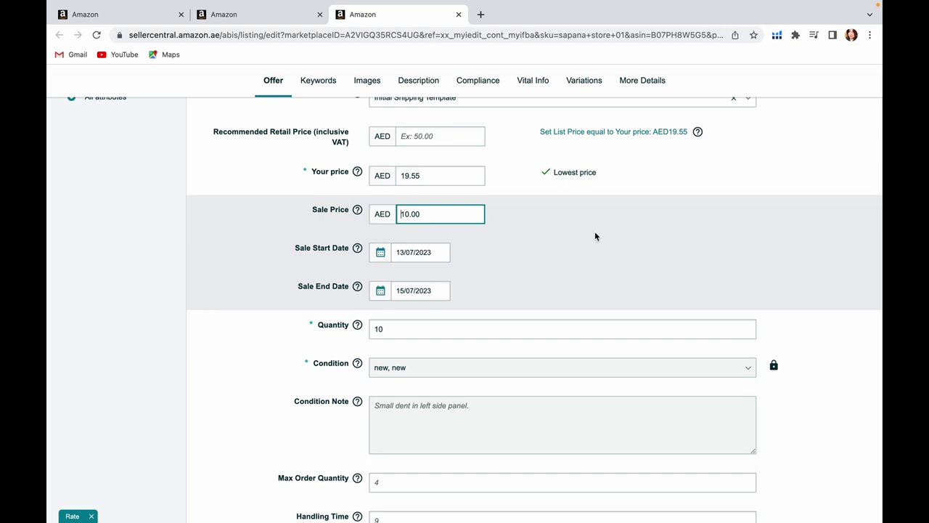
- Clear the start selling date of the offer
scroll(535, 308, down, 3)
scroll(535, 308, down, 2)
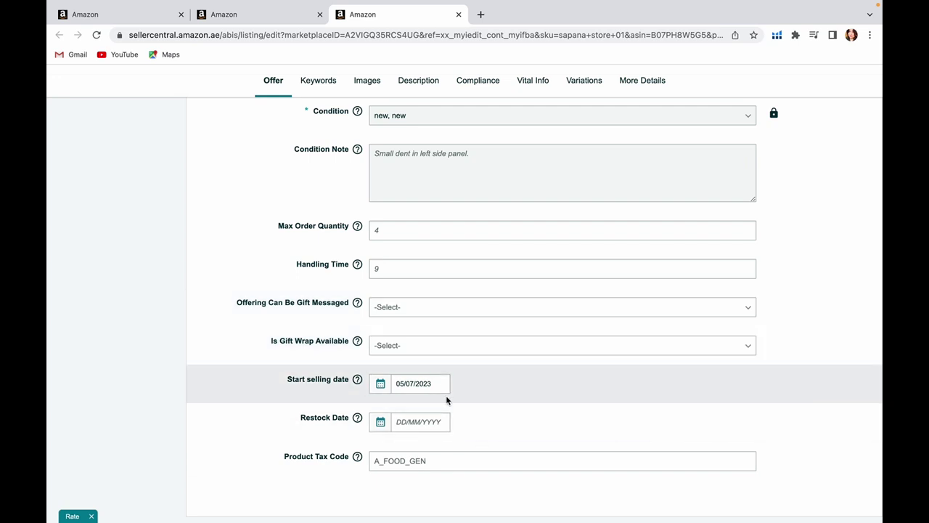
click(442, 385)
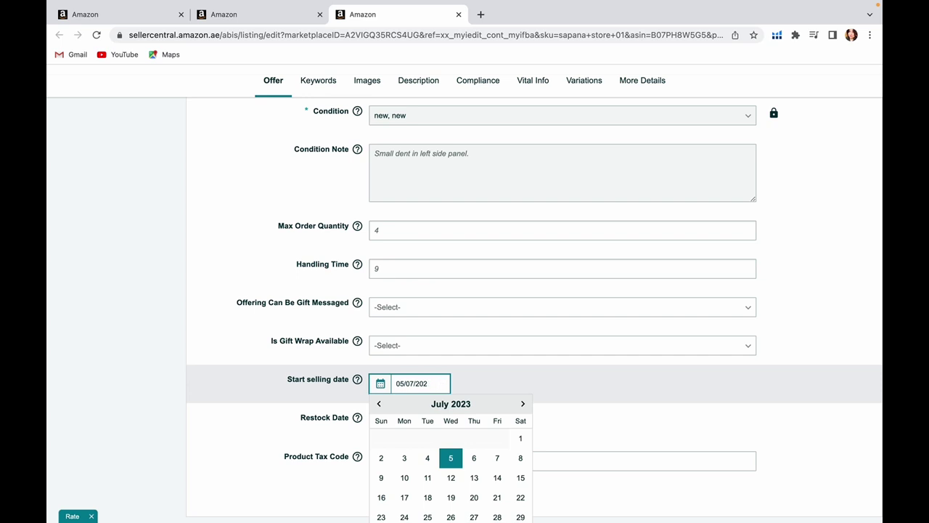
key(BackSpace)
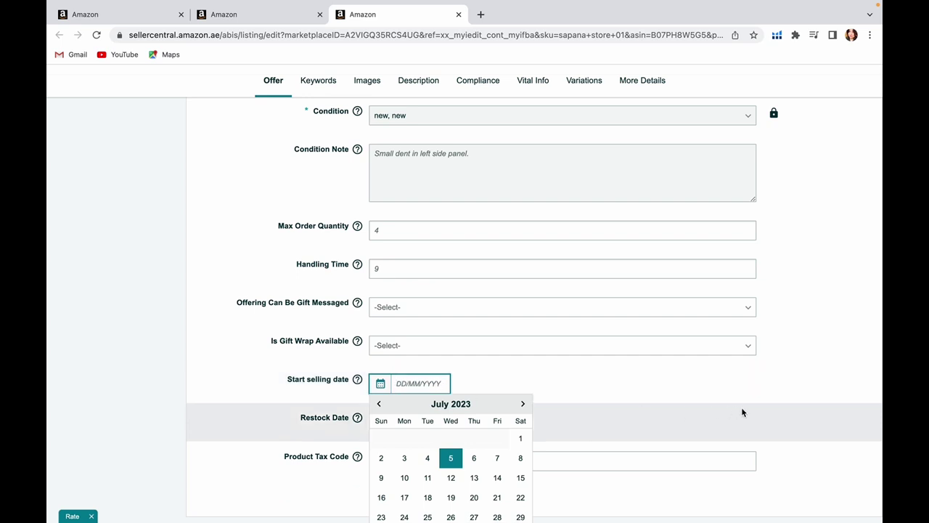
click(844, 378)
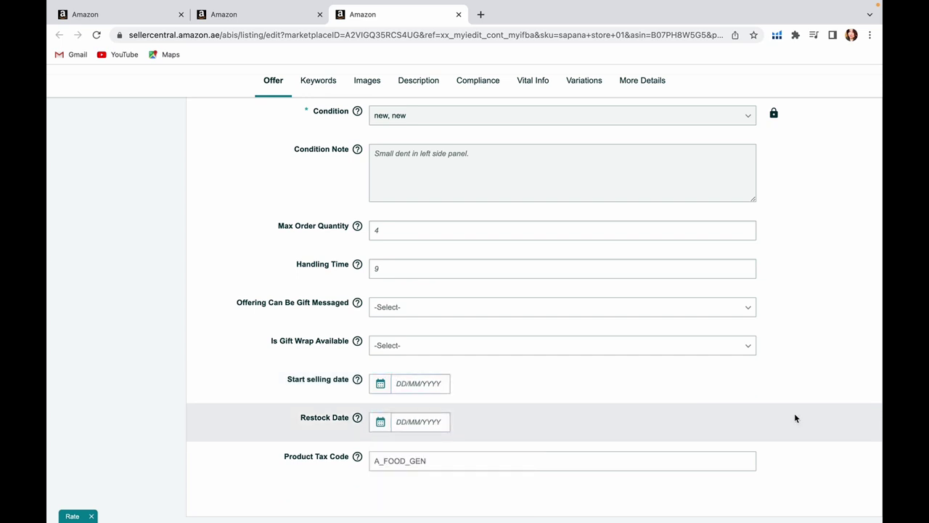
- Set the recommended retail price equal to the offer's own price of AED 19.55
scroll(794, 417, down, 3)
scroll(795, 417, up, 4)
scroll(796, 417, down, 4)
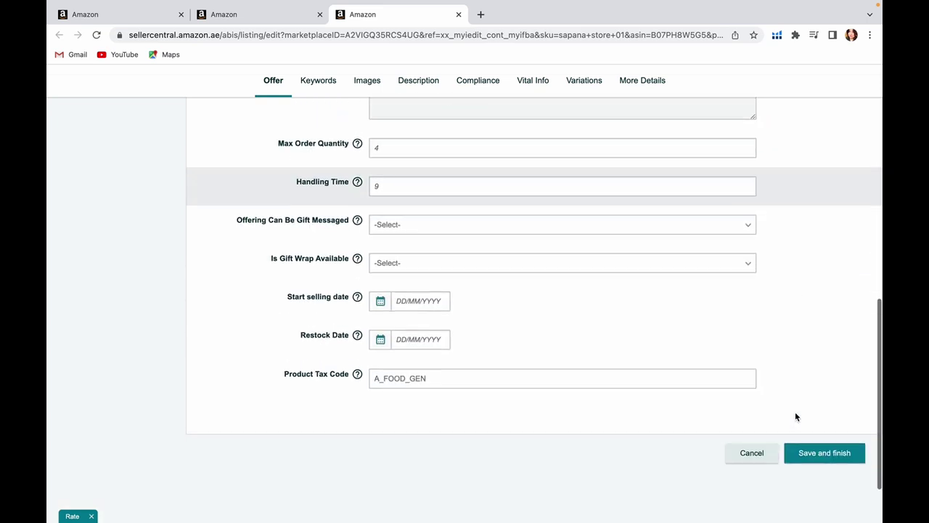
scroll(730, 410, up, 10)
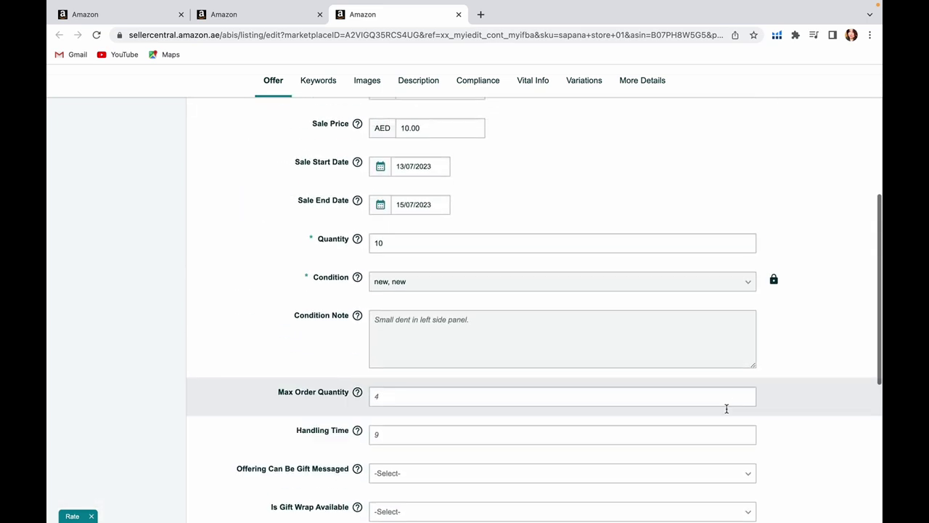
scroll(713, 409, up, 1)
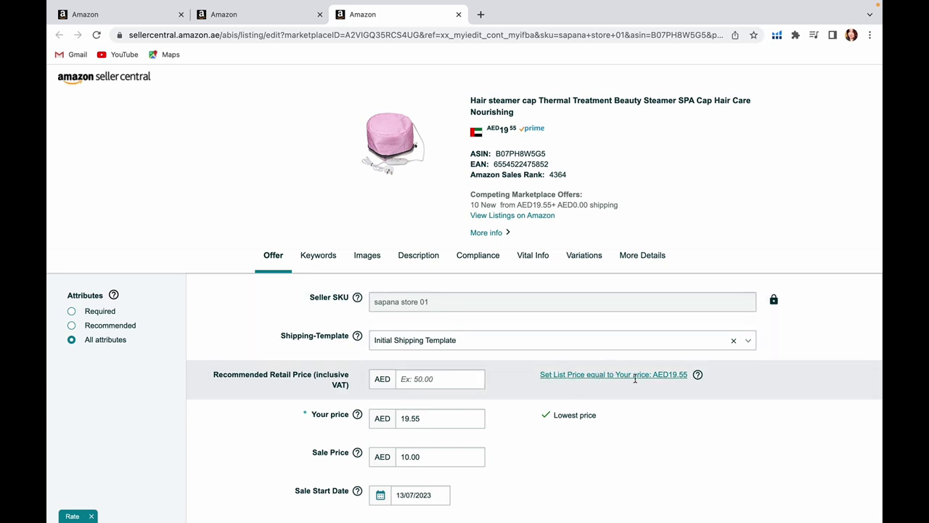
click(590, 375)
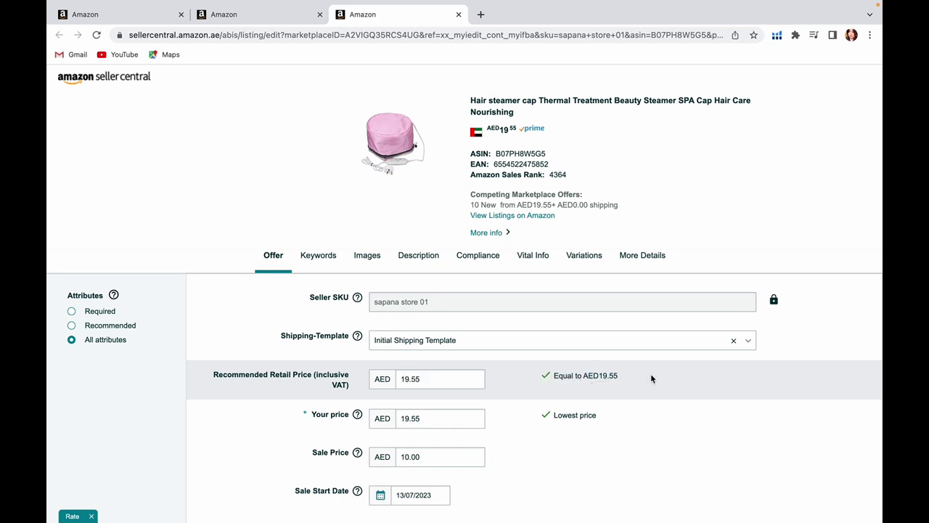
click(419, 382)
click(550, 375)
click(400, 372)
click(589, 378)
click(467, 377)
scroll(468, 378, down, 3)
click(383, 328)
click(384, 350)
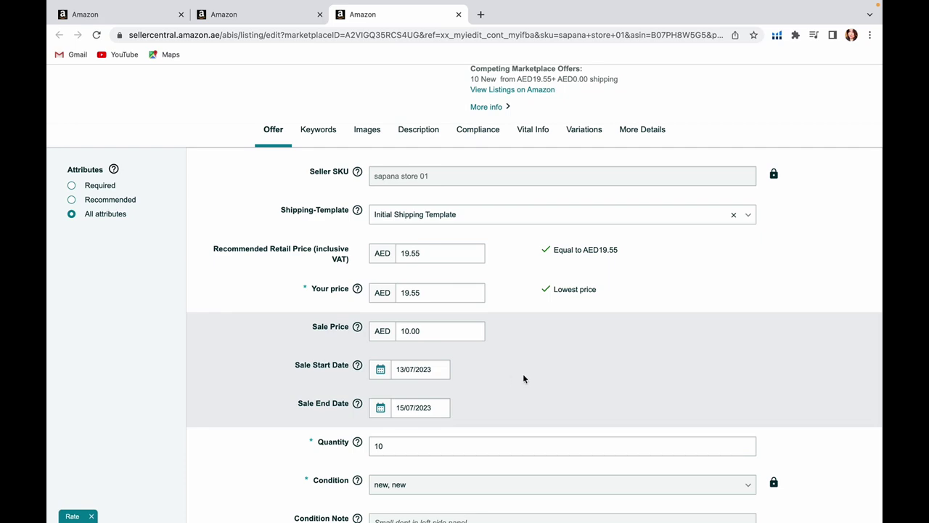
- Review the listing's live product images and upload slots, as well as its product description and key feature fields
scroll(525, 377, up, 3)
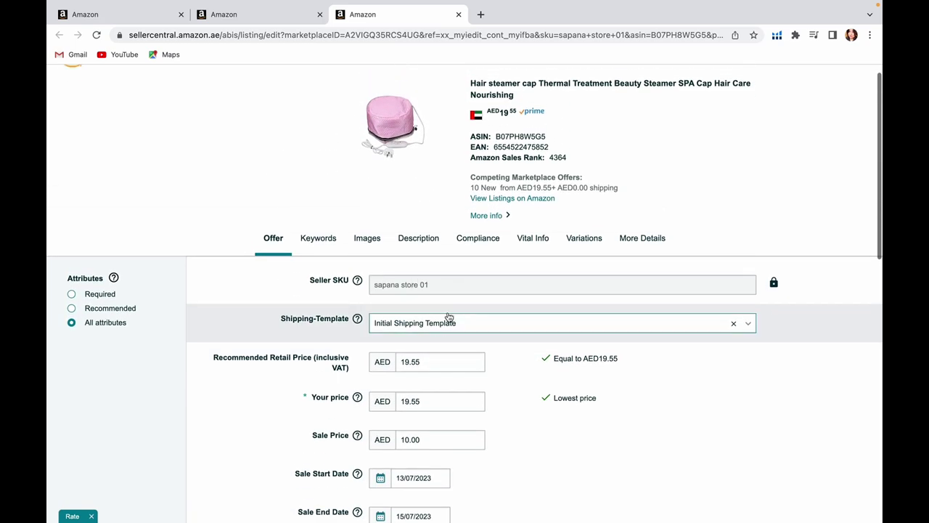
click(370, 259)
scroll(508, 374, down, 5)
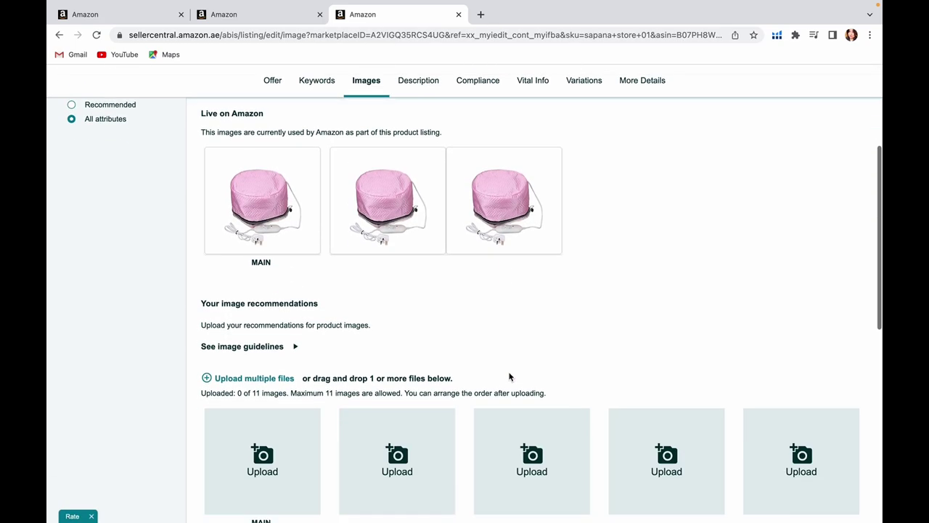
scroll(510, 376, up, 5)
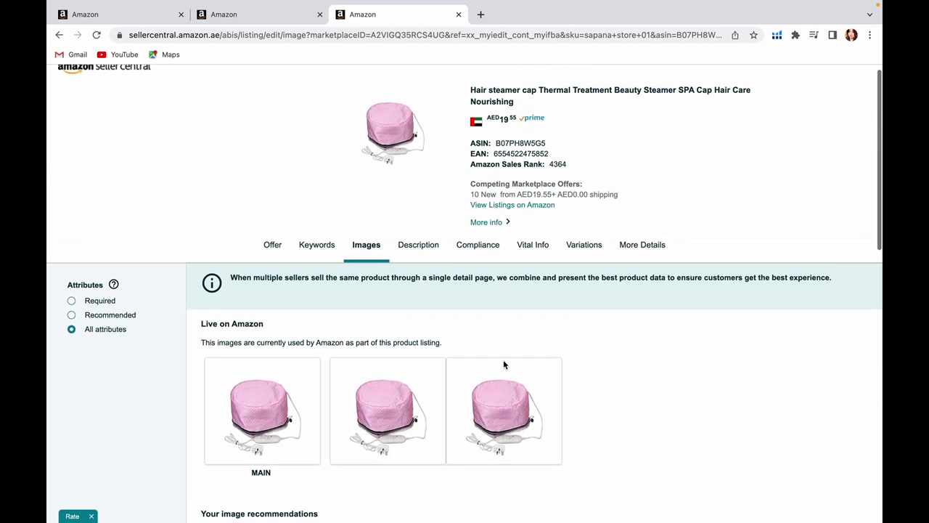
click(409, 244)
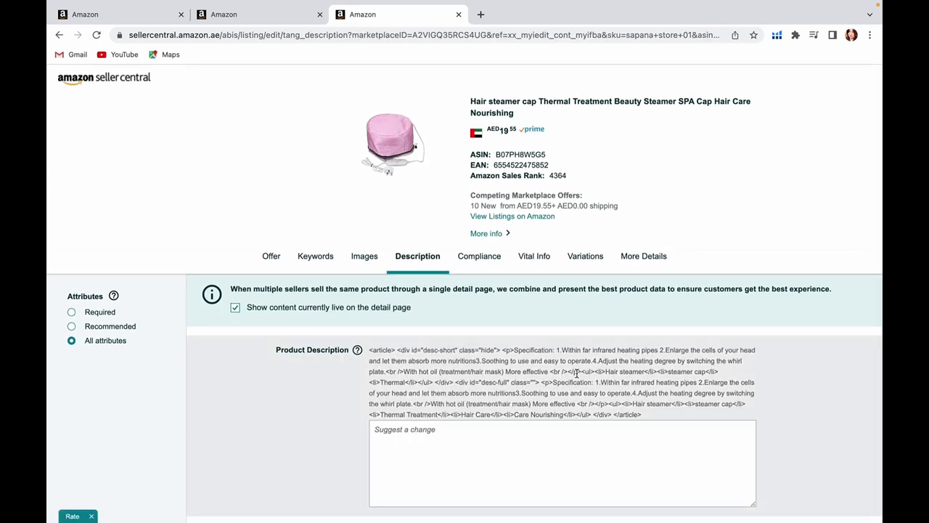
scroll(578, 376, down, 5)
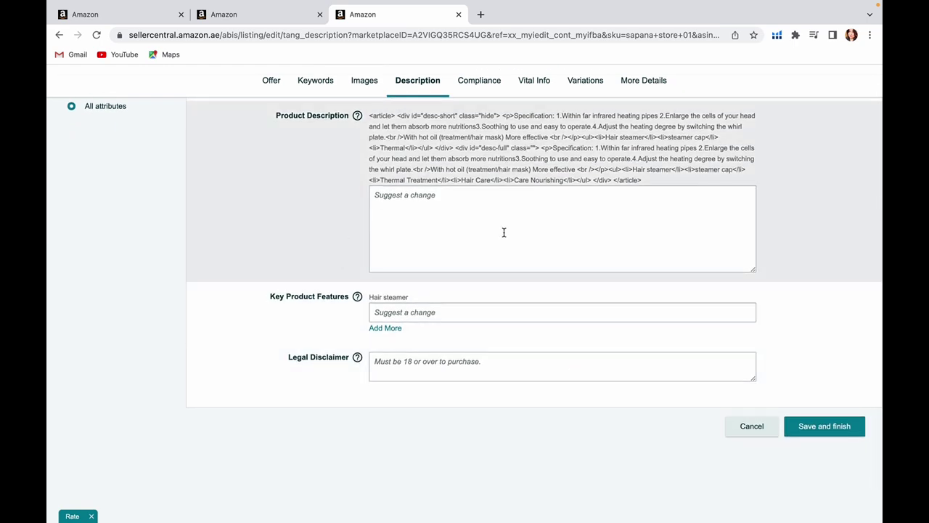
scroll(504, 231, up, 2)
scroll(504, 236, up, 3)
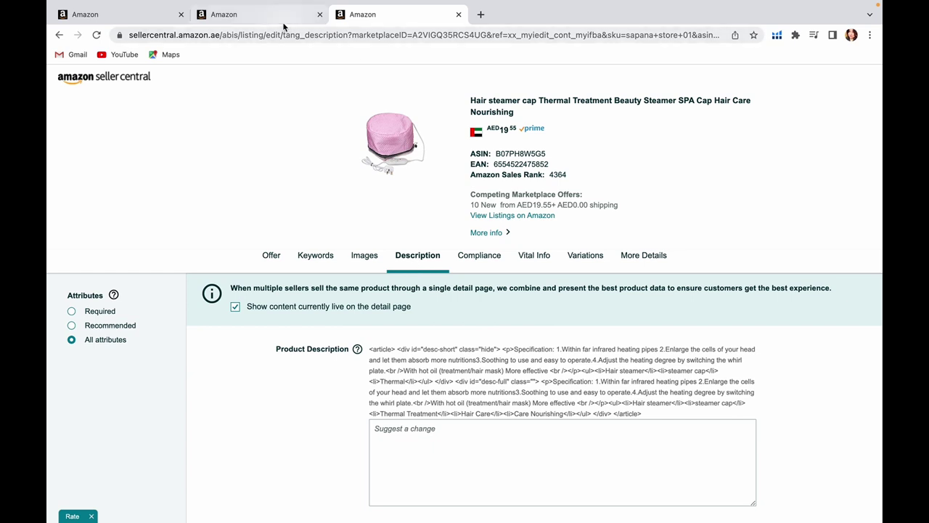
- Search Google for chatgpt in a new browser tab and open ChatGPT from OpenAI's introduction page
click(283, 21)
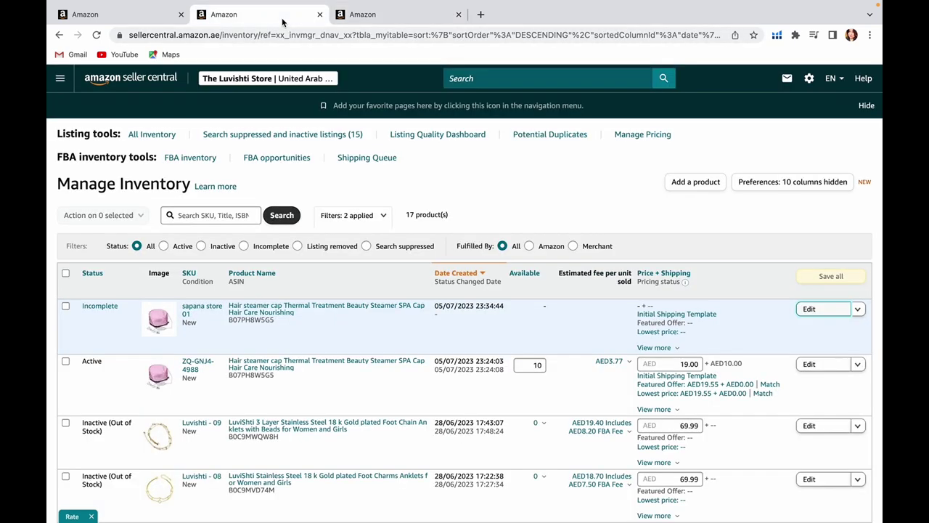
click(397, 23)
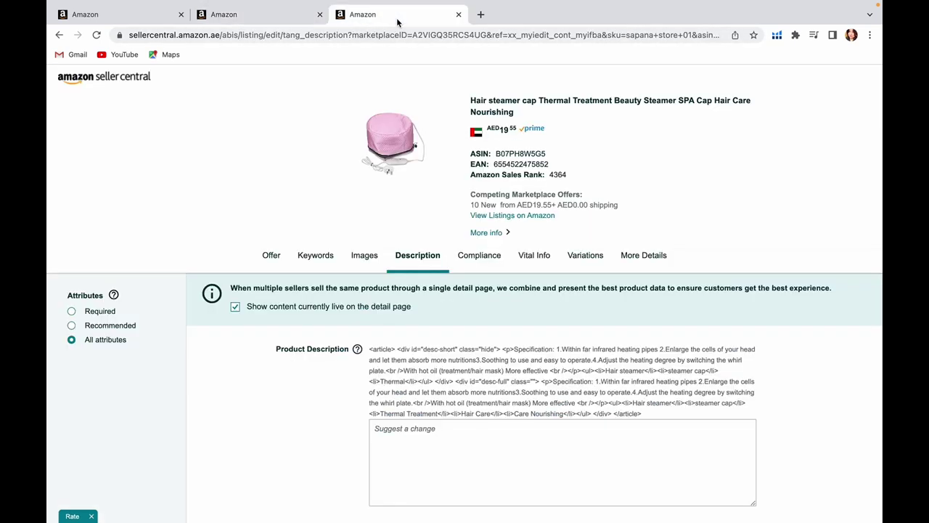
click(480, 14)
click(479, 34)
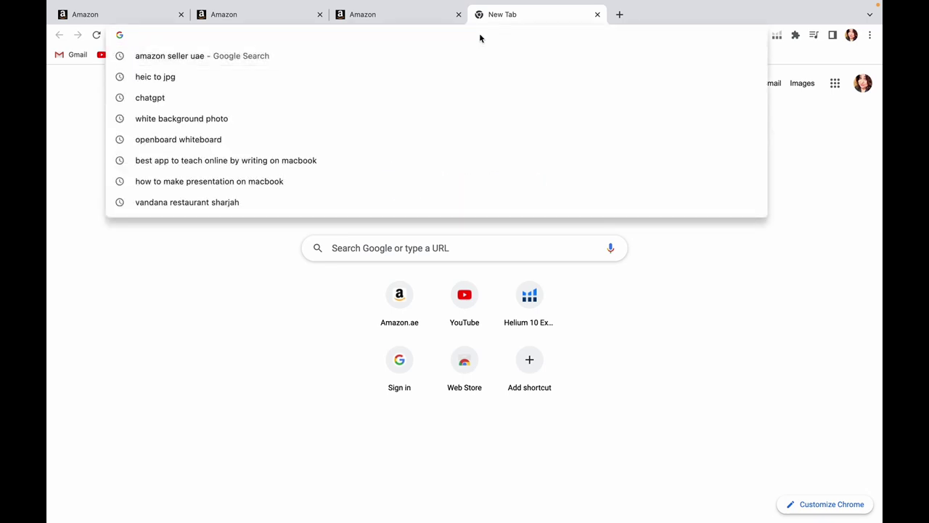
click(466, 97)
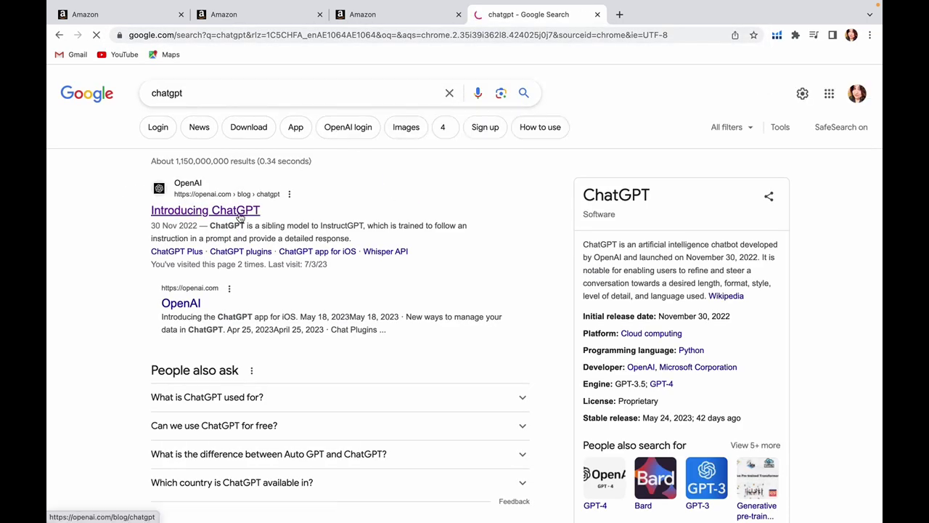
click(207, 210)
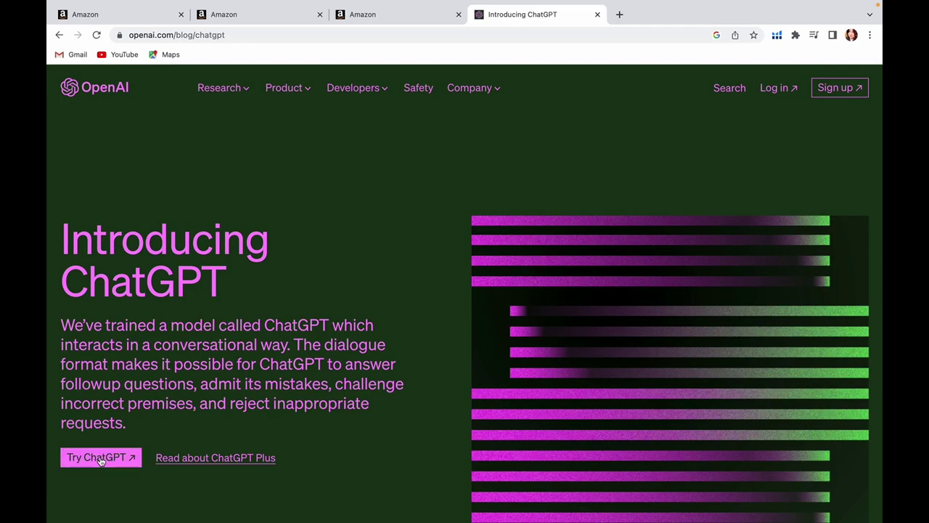
click(102, 458)
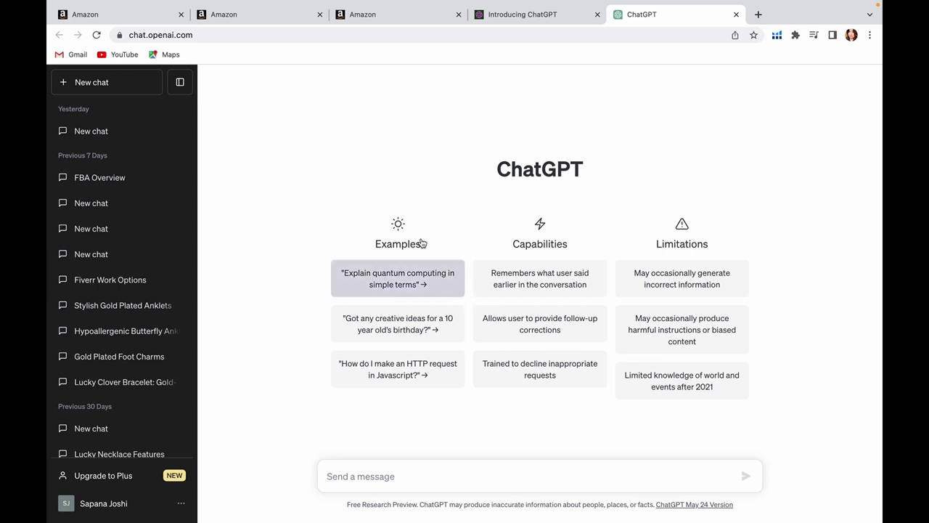
- Return to the Seller Central listing and copy the full hair steamer cap product title
click(391, 15)
drag(470, 100, 672, 111)
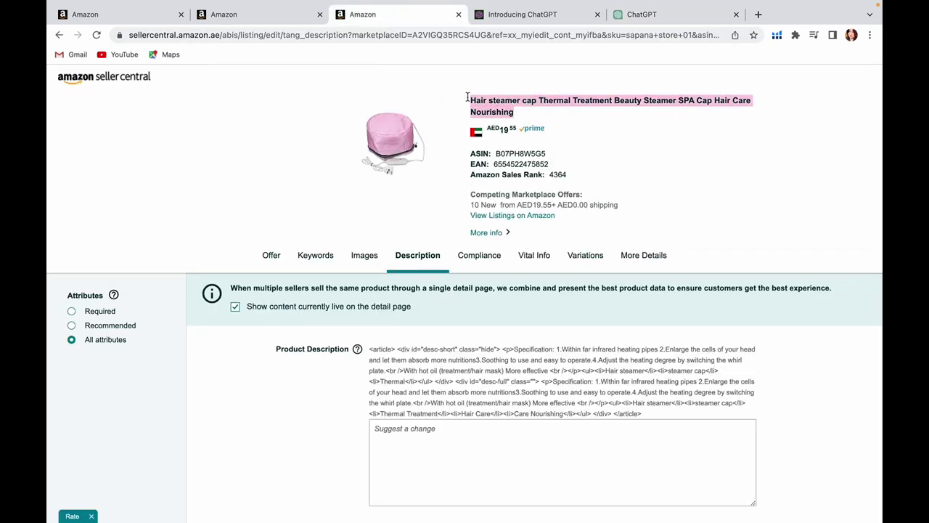
right_click(495, 104)
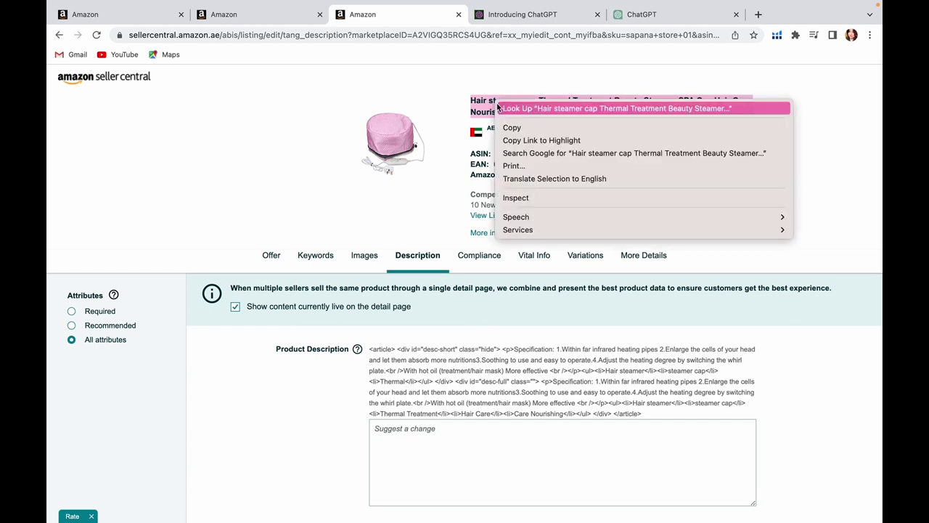
click(511, 127)
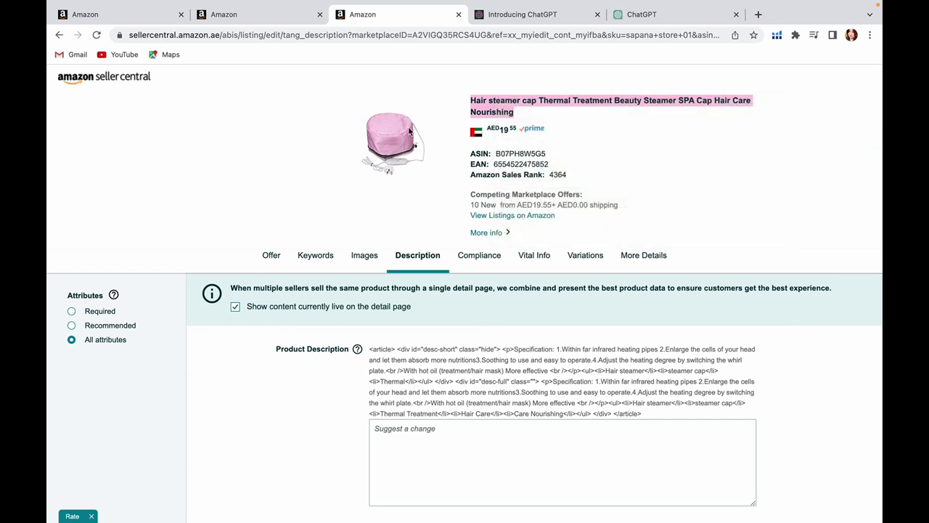
- Ask ChatGPT to "Give me a good description for" the hair steamer cap, using the copied product title
click(644, 14)
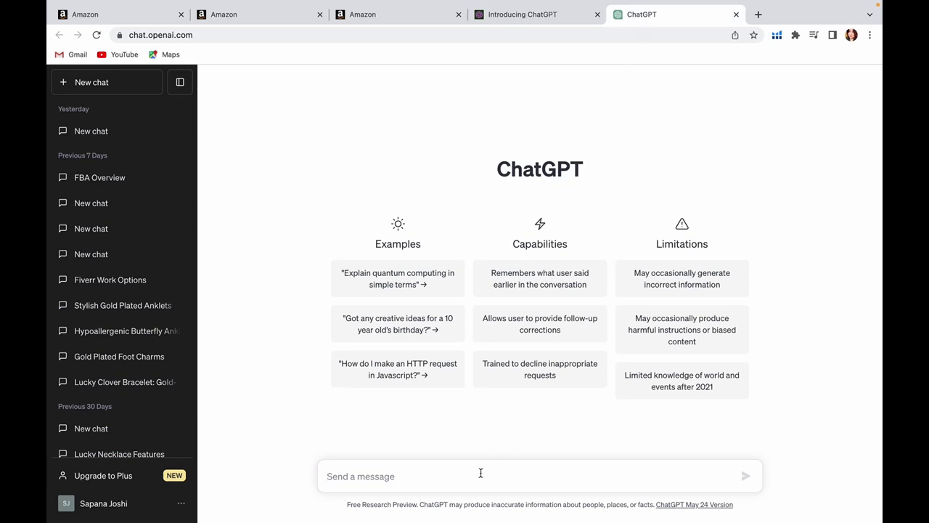
text(Give me)
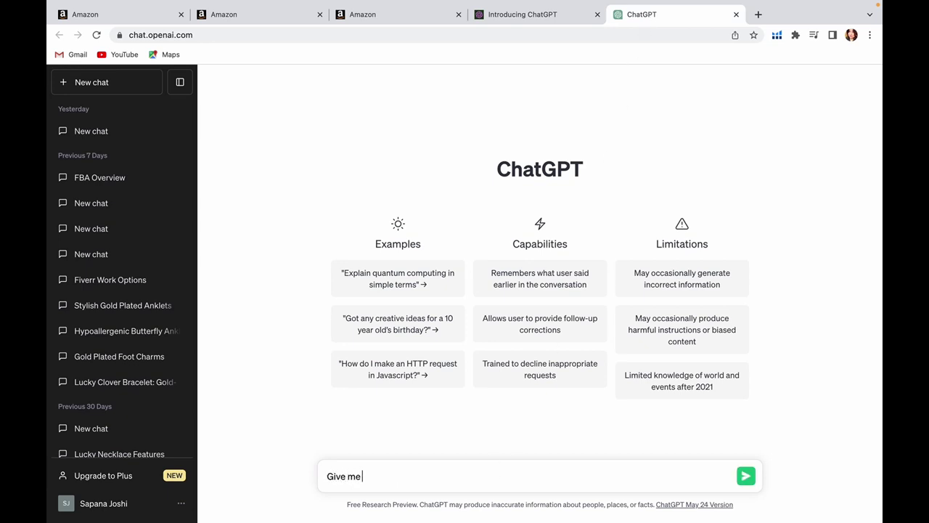
text( a good description for -)
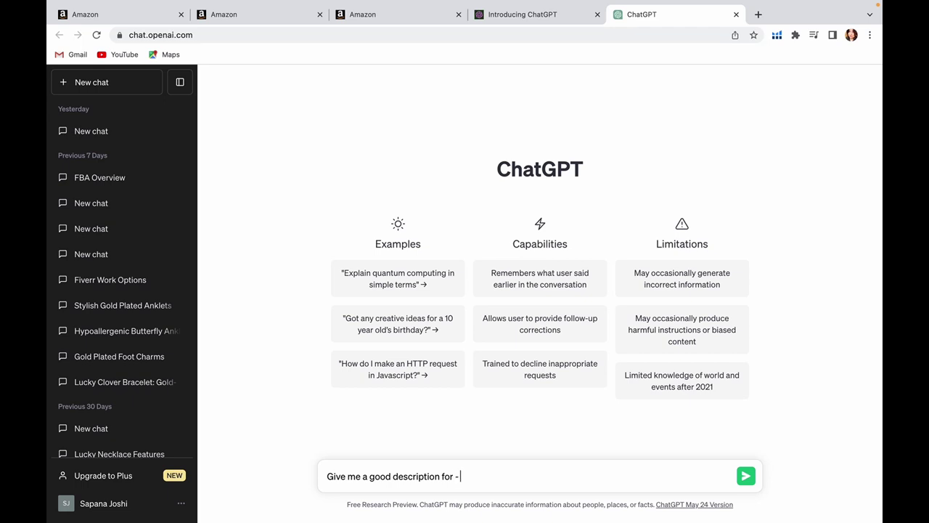
right_click(472, 479)
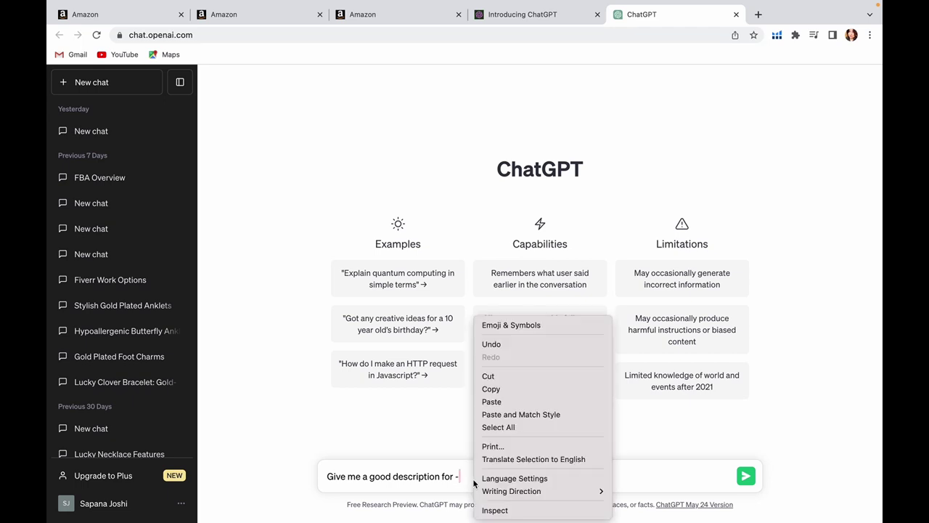
click(522, 401)
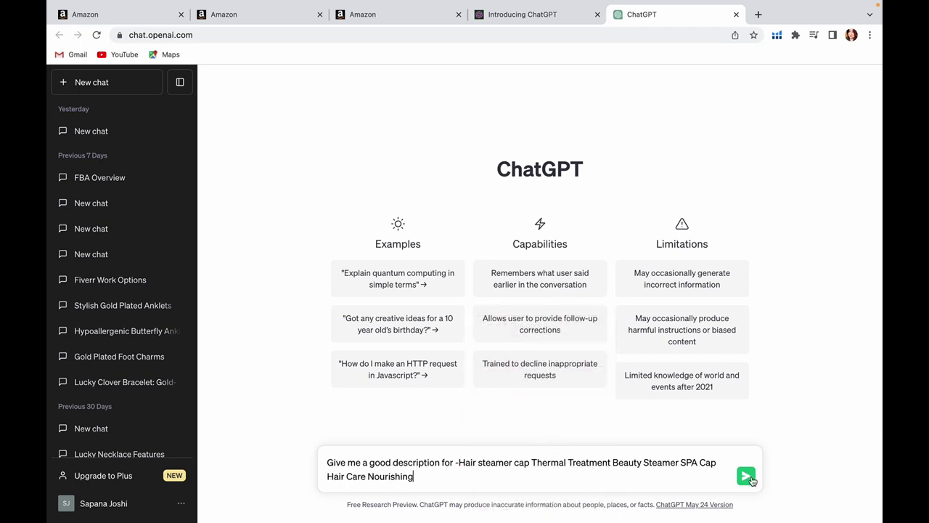
key(Return)
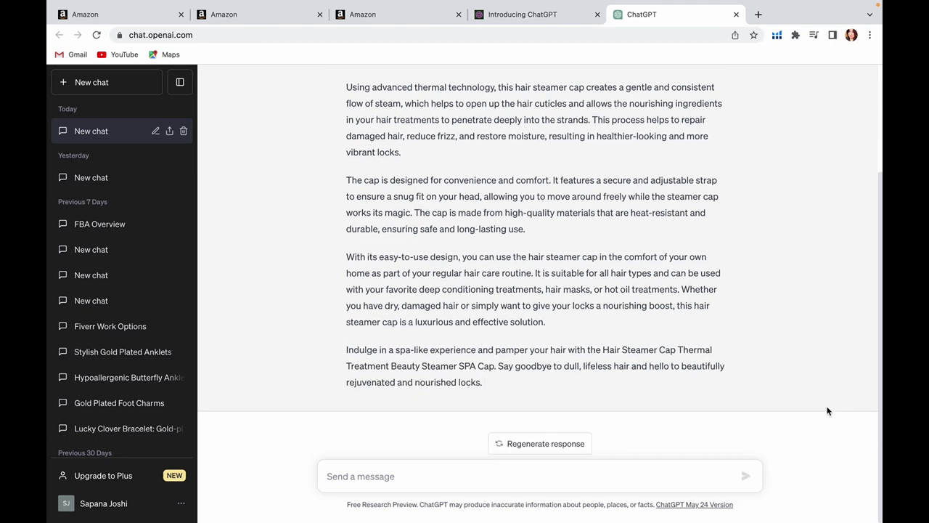
- Copy all paragraphs of ChatGPT's generated hair steamer cap description
scroll(580, 276, up, 5)
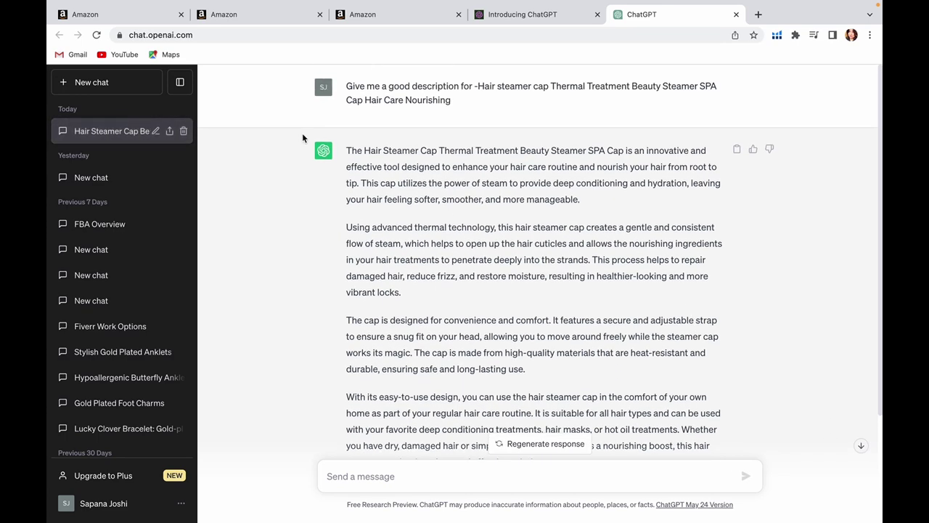
drag(347, 150, 545, 392)
right_click(459, 283)
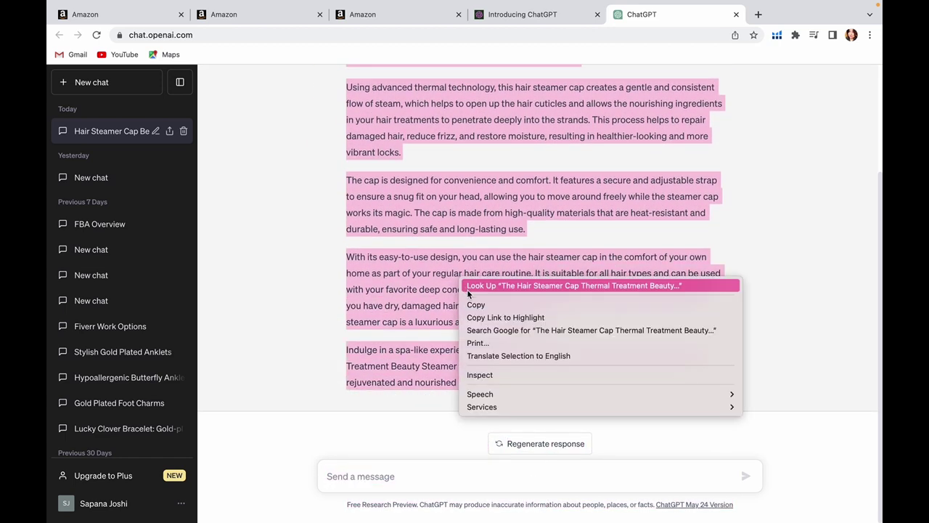
click(471, 303)
scroll(497, 231, up, 1)
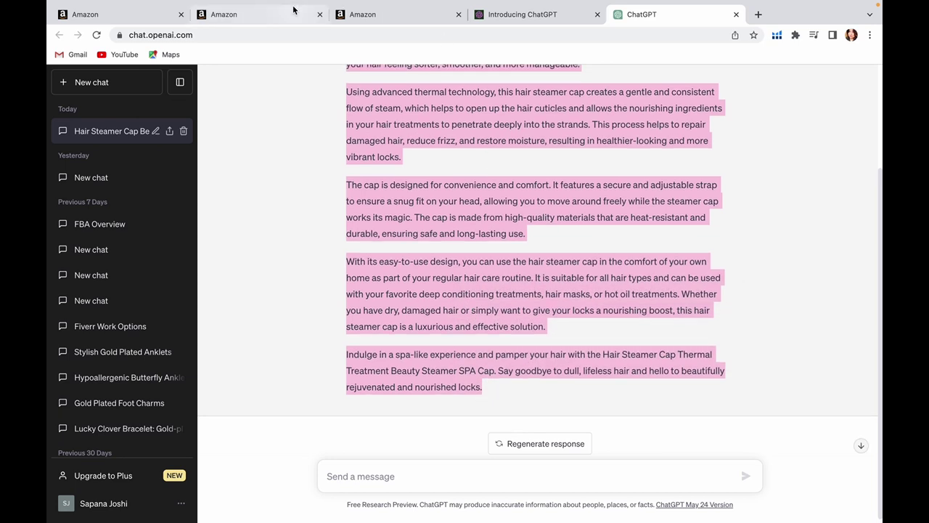
- Return to the Seller Central listing and paste the copied text as the suggested Product Description
click(370, 15)
scroll(431, 401, down, 2)
click(398, 373)
right_click(398, 372)
click(444, 433)
- Enter "Made of Quality material" as the first key product feature
scroll(502, 403, down, 3)
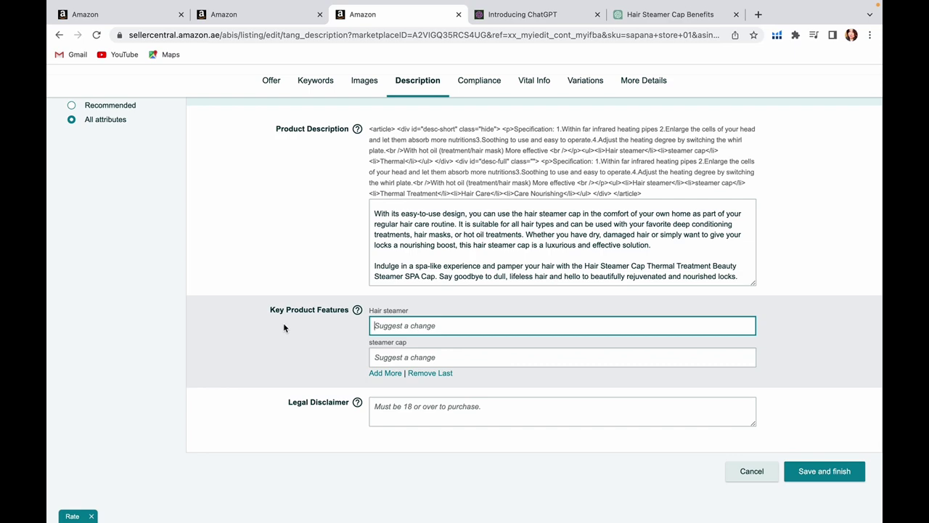
scroll(280, 329, up, 5)
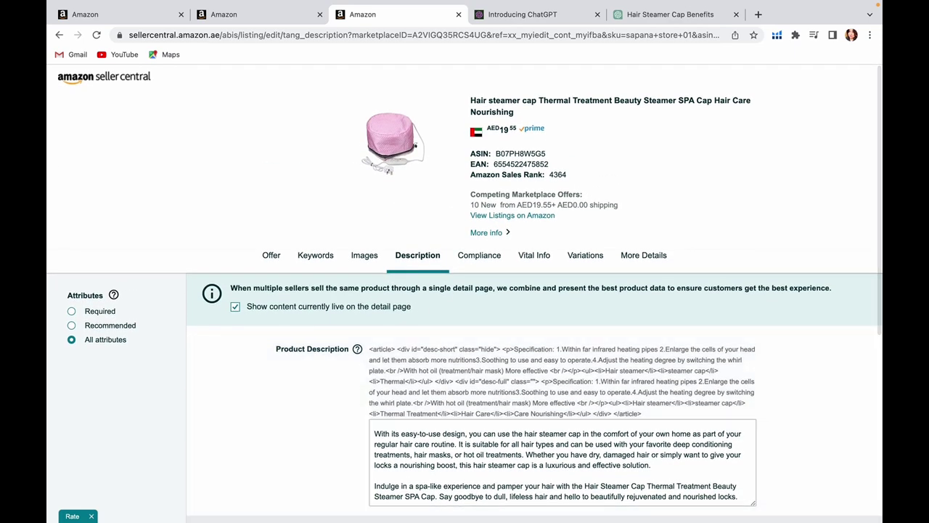
scroll(497, 451, down, 2)
scroll(497, 451, up, 2)
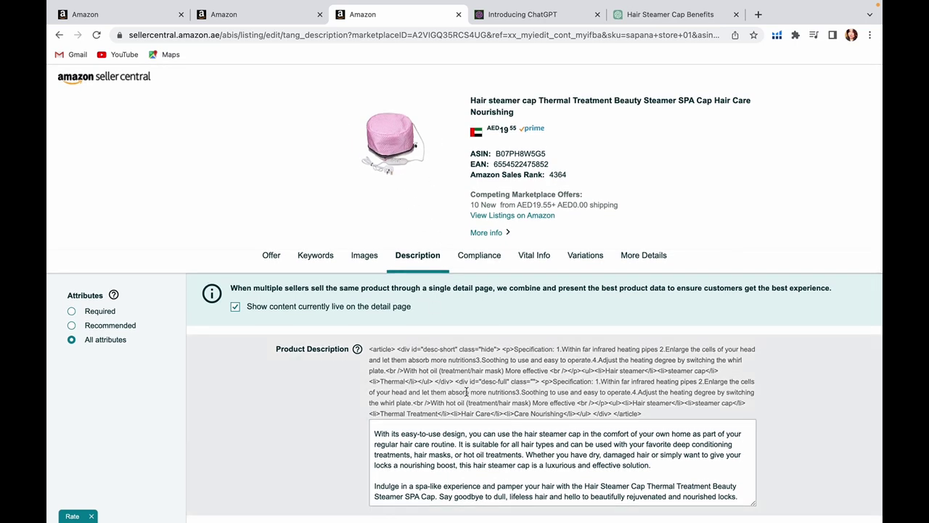
scroll(466, 392, down, 2)
click(462, 392)
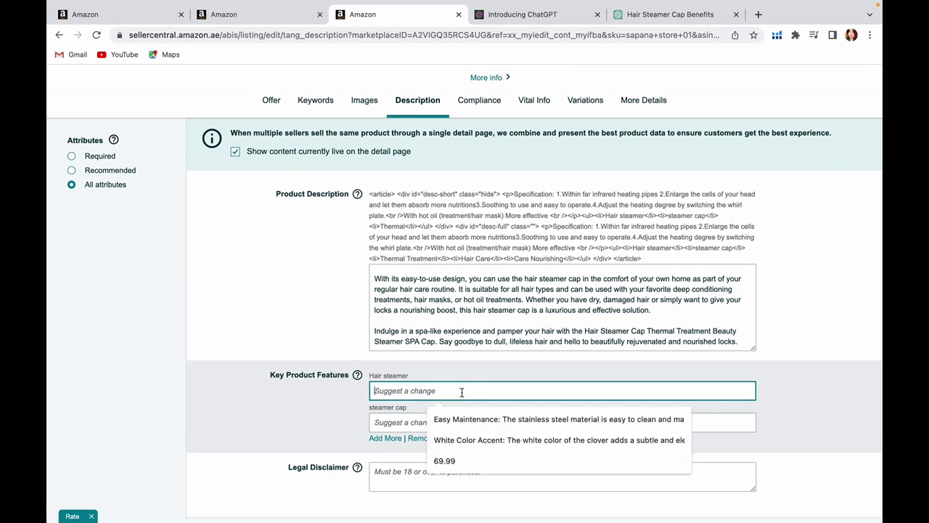
text(Made of Quality material)
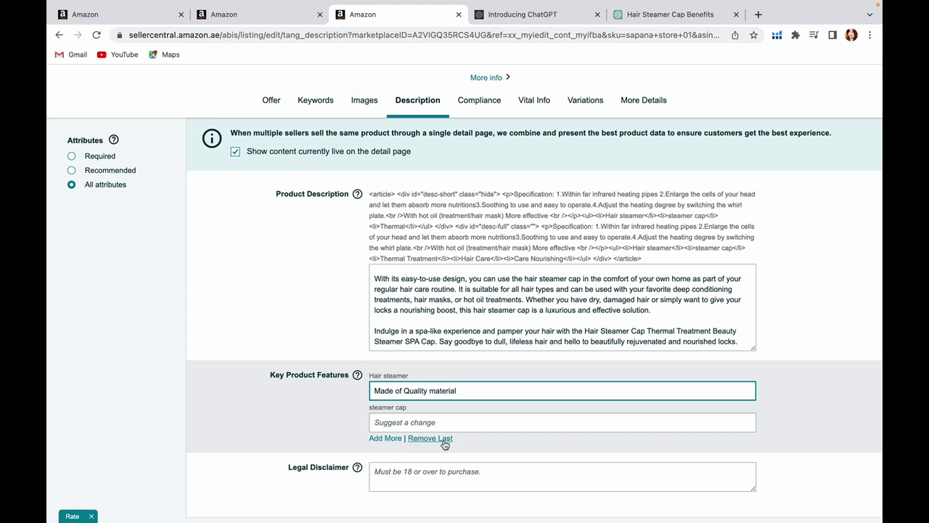
- Enter "Uses less electricity" as the second key product feature
scroll(442, 440, down, 1)
click(437, 389)
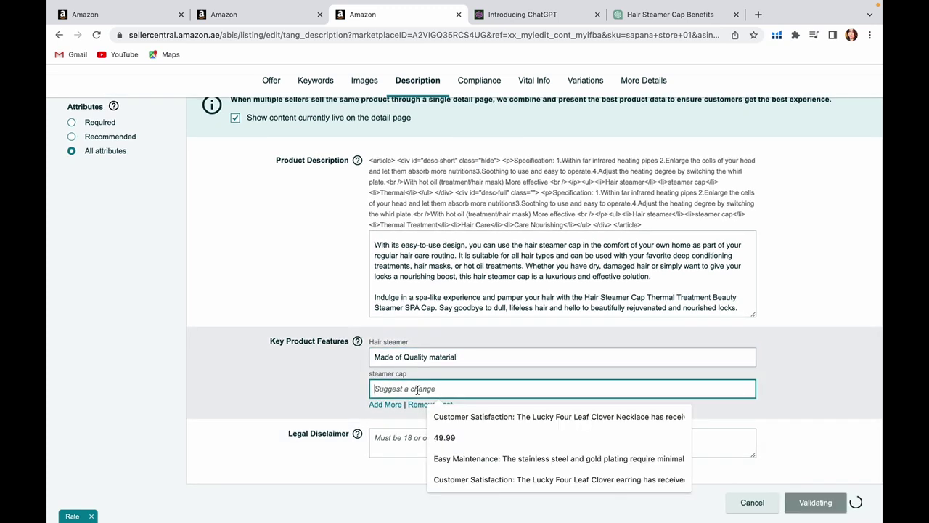
text(G)
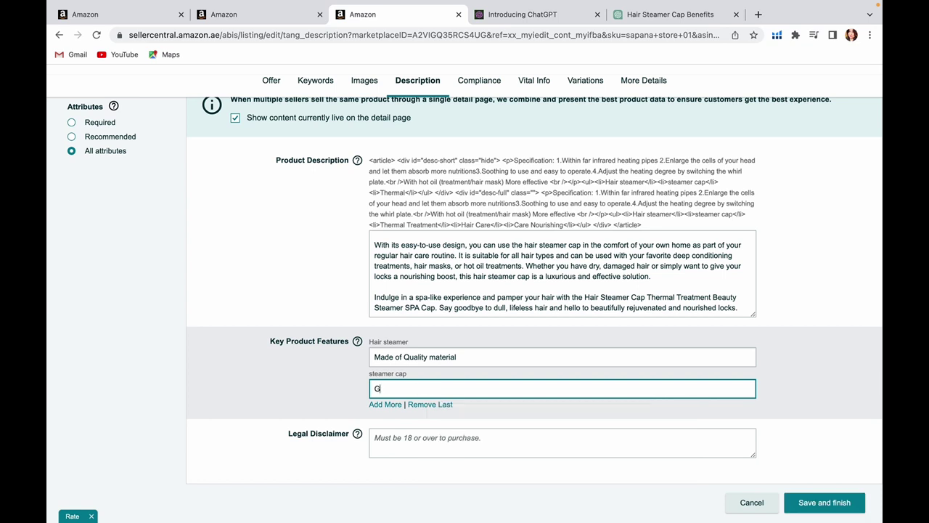
key(BackSpace)
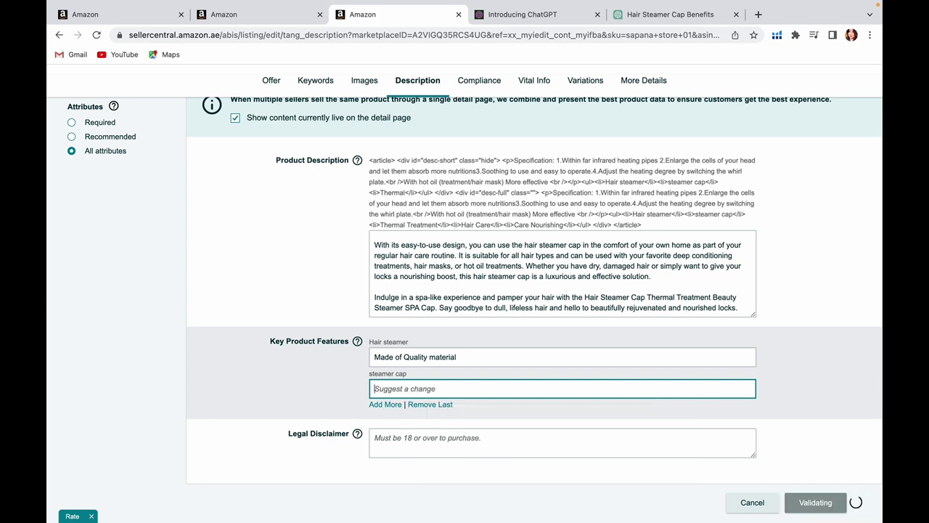
text(Uses less electricity)
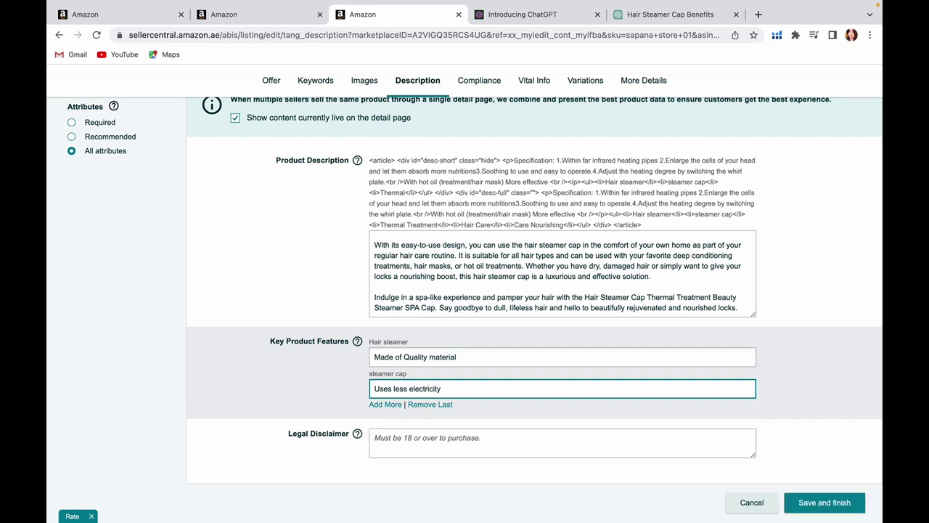
- Add two more key product features: "Beautiful pink color" and "Makes the hair quality good"
click(387, 405)
click(386, 405)
click(392, 420)
text(Beautiful pink color)
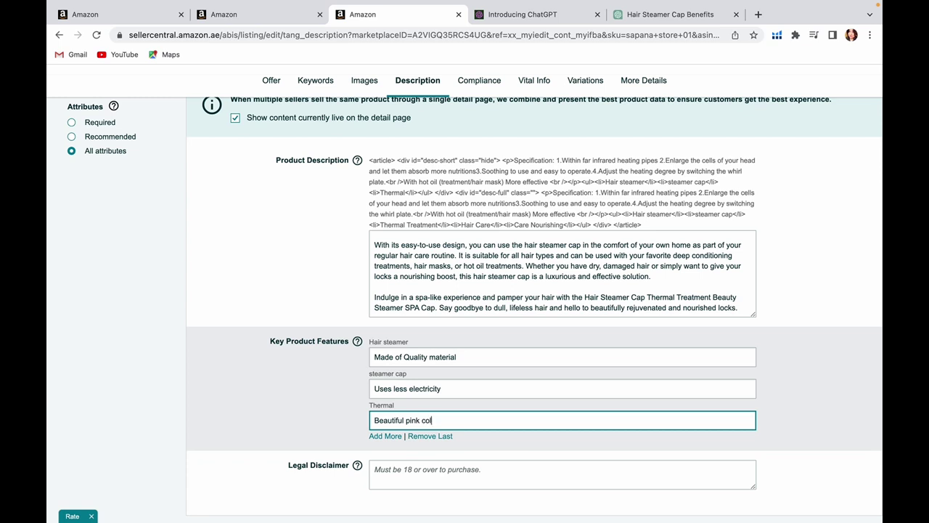
click(385, 436)
click(407, 441)
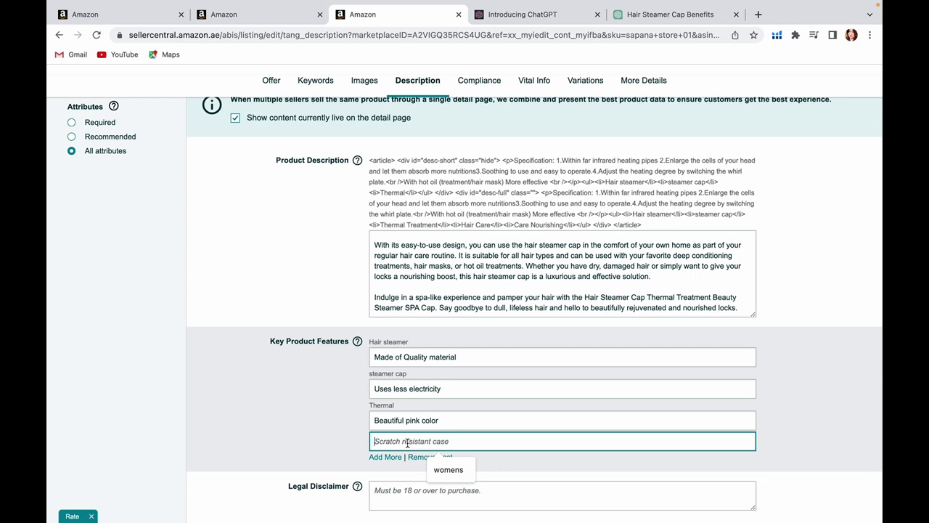
text(Makes the hair quality good)
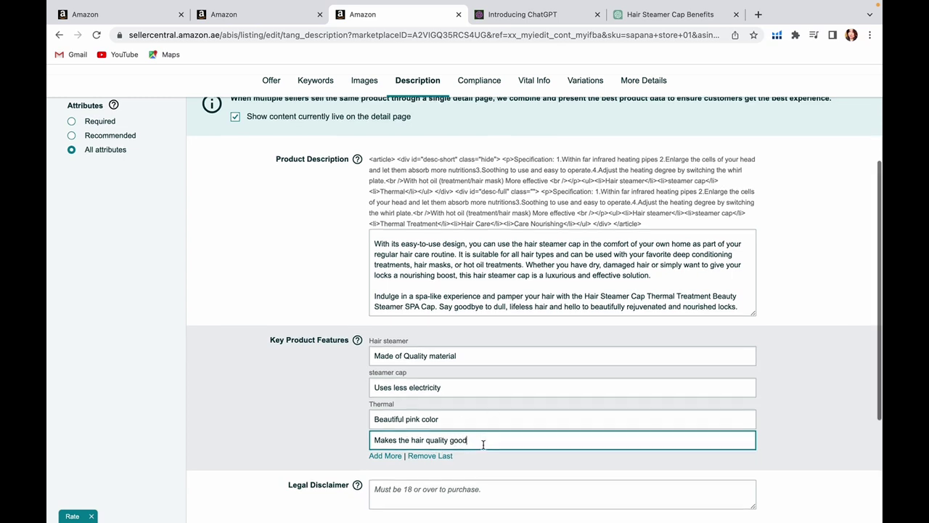
- Check the Legal Disclaimer field and review the listing's compliance attributes, including the battery and hazardous-goods fields
scroll(482, 443, down, 3)
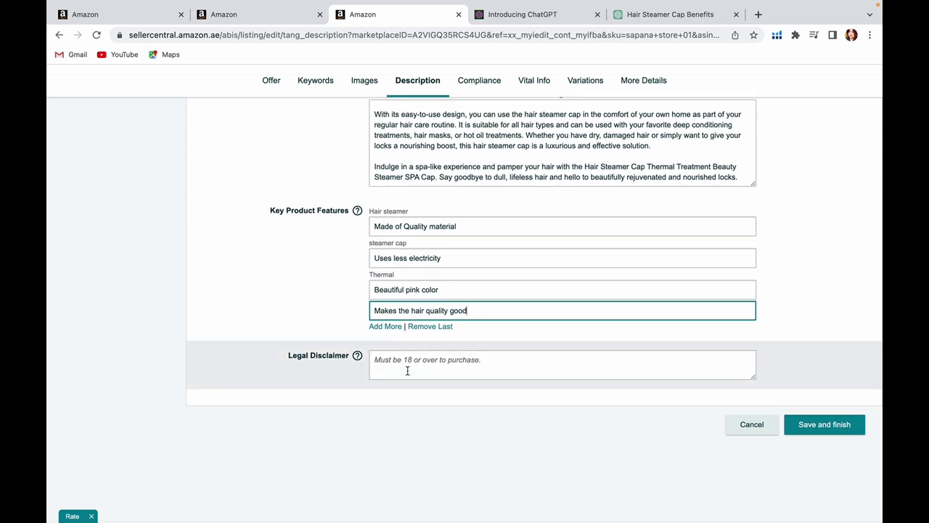
click(437, 371)
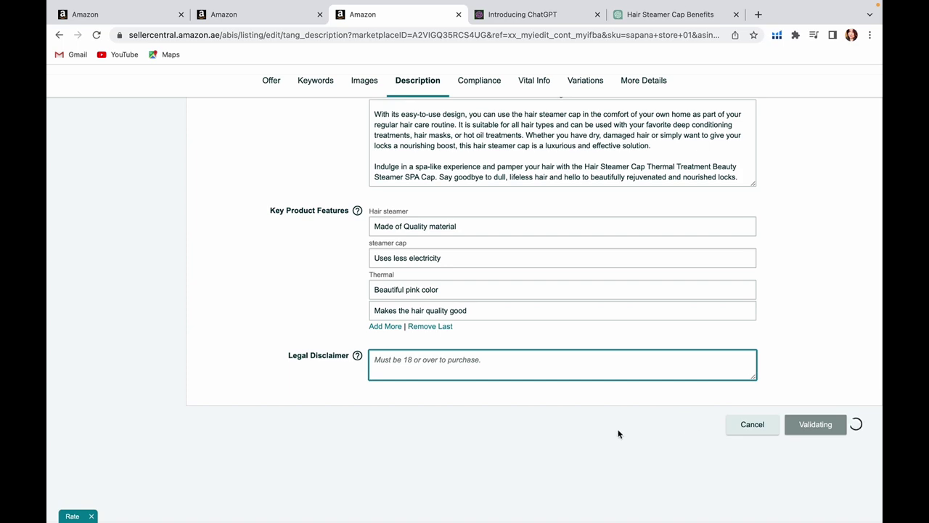
scroll(819, 332, up, 6)
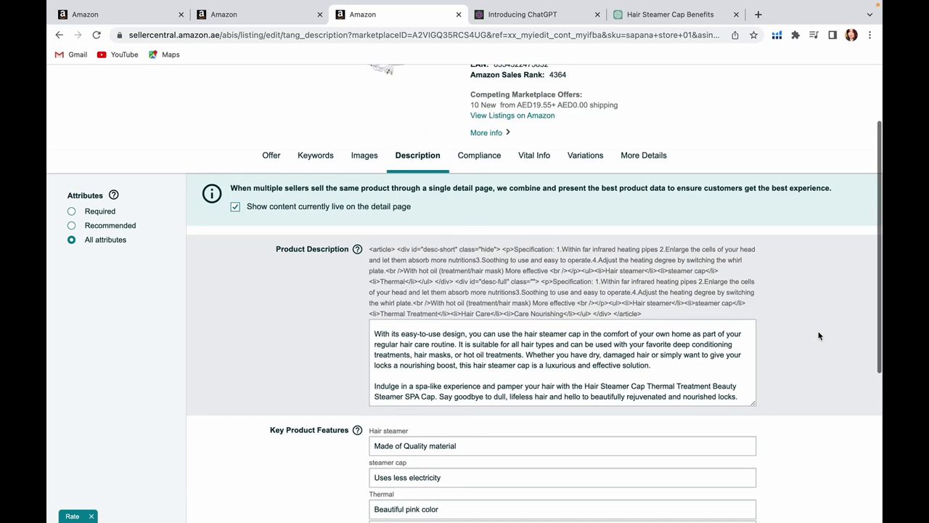
click(479, 189)
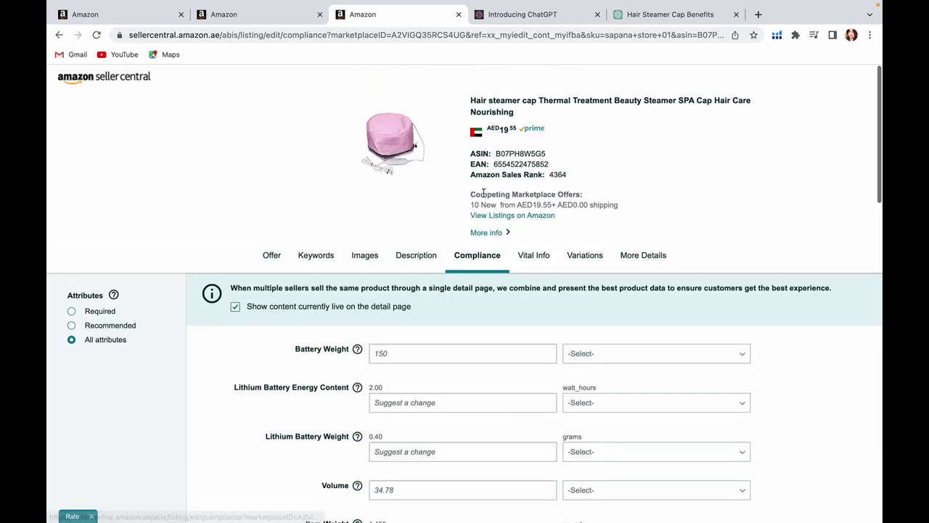
scroll(737, 351, down, 3)
scroll(737, 350, down, 20)
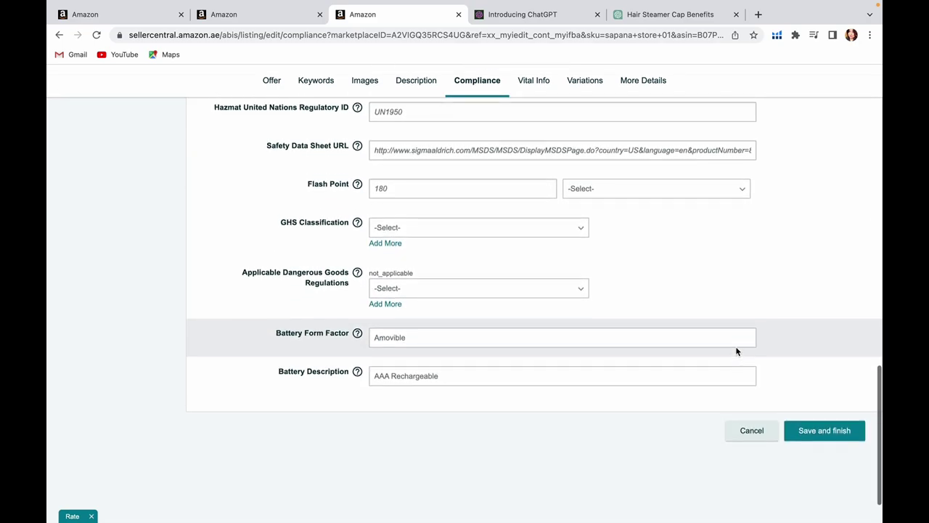
scroll(737, 352, up, 10)
scroll(734, 345, up, 5)
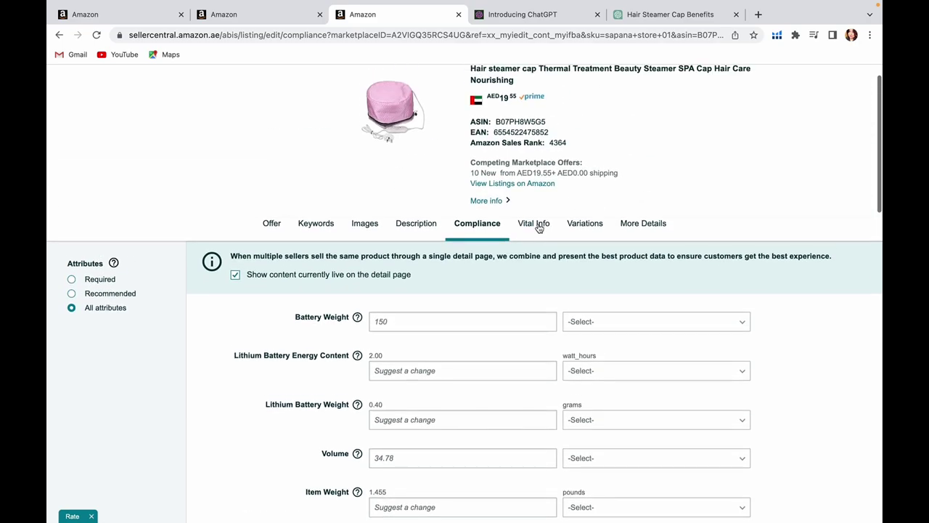
- Set the color to pink and the size to 30 cm in the listing's vital information
click(534, 225)
scroll(693, 326, down, 5)
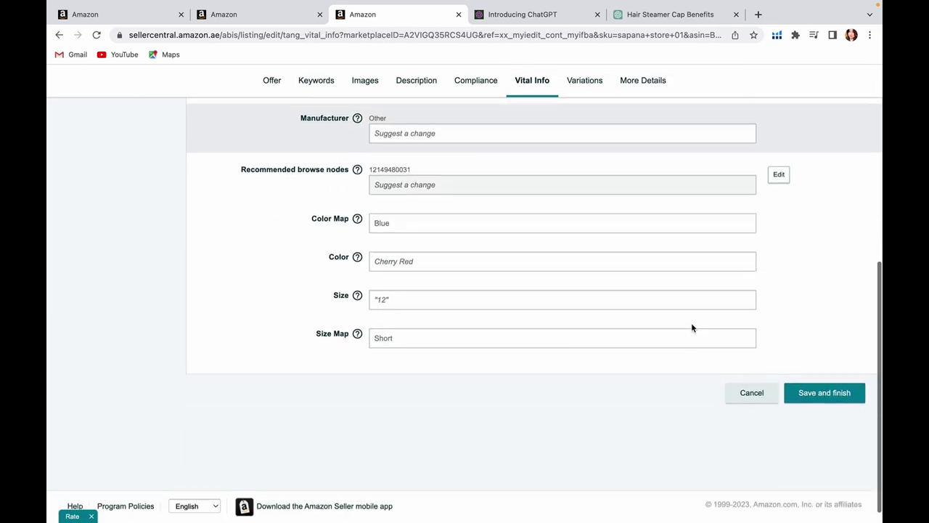
click(421, 248)
text(pink)
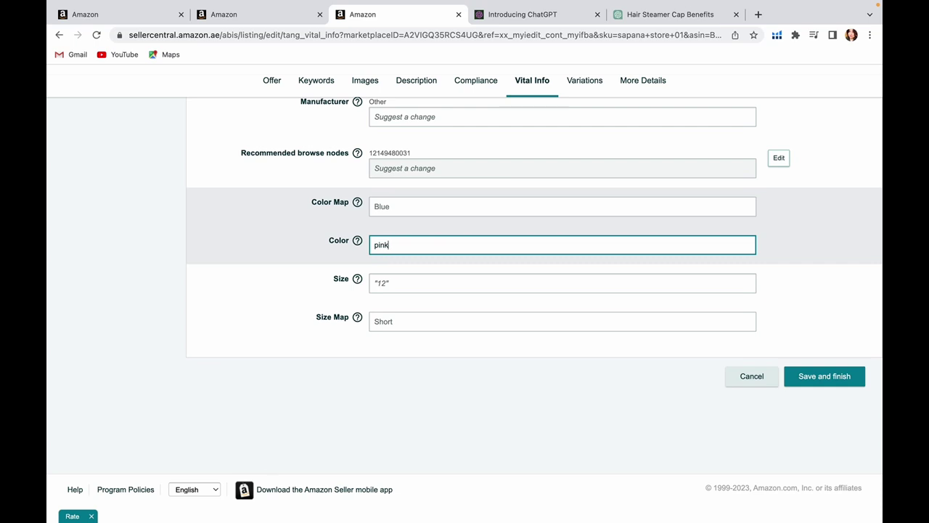
click(421, 283)
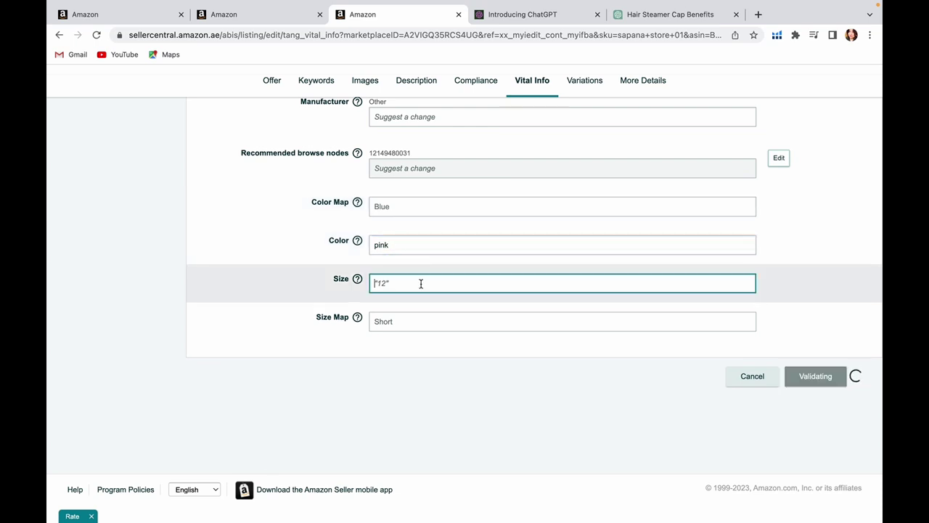
text(30 cm)
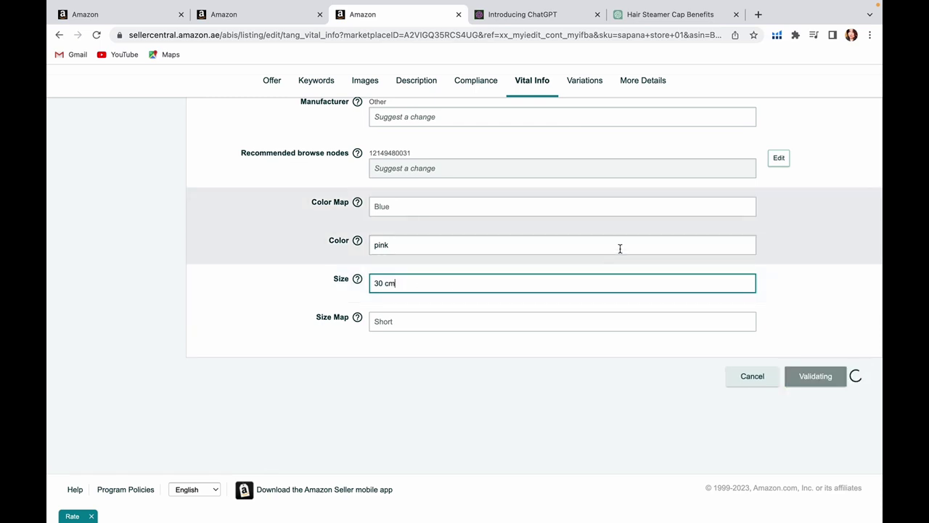
- Review the listing's variation information and its additional detail fields, such as weight and item display dimensions
scroll(619, 250, up, 6)
click(594, 227)
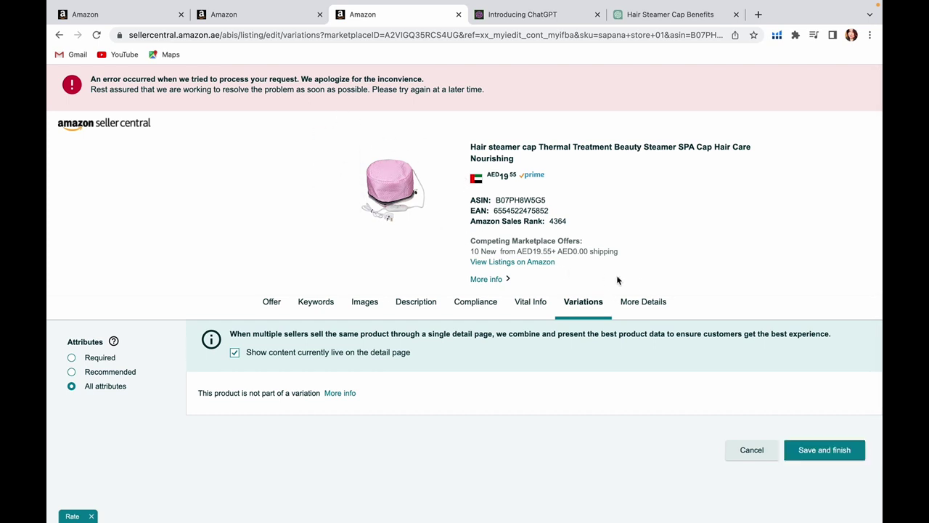
click(642, 305)
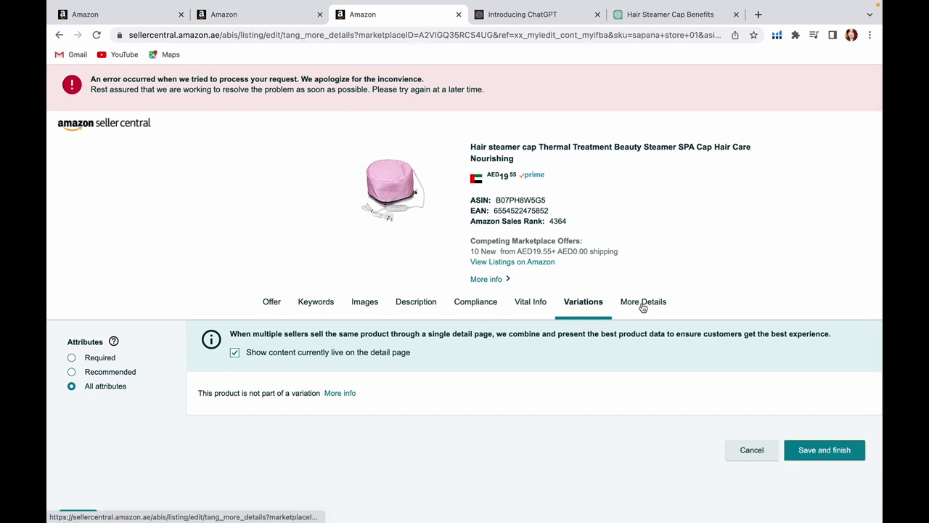
scroll(613, 305, down, 6)
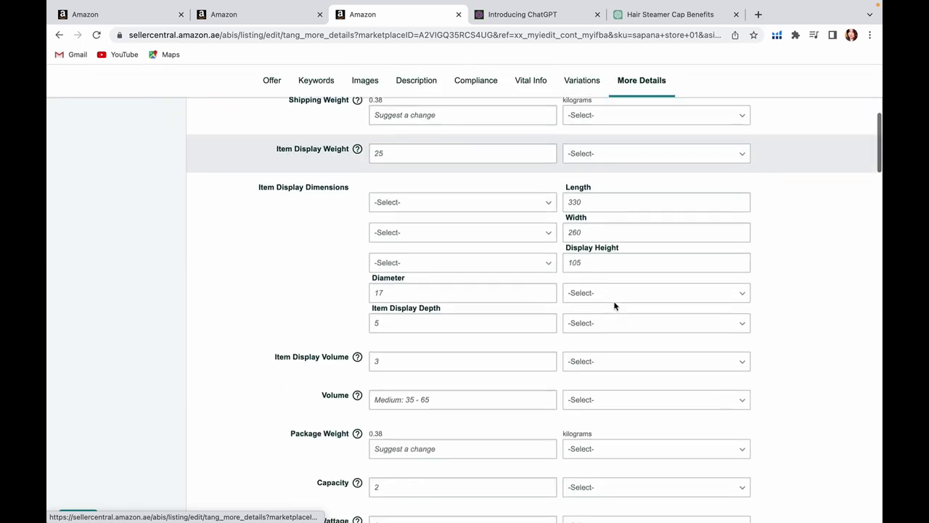
scroll(613, 305, up, 2)
scroll(614, 300, up, 3)
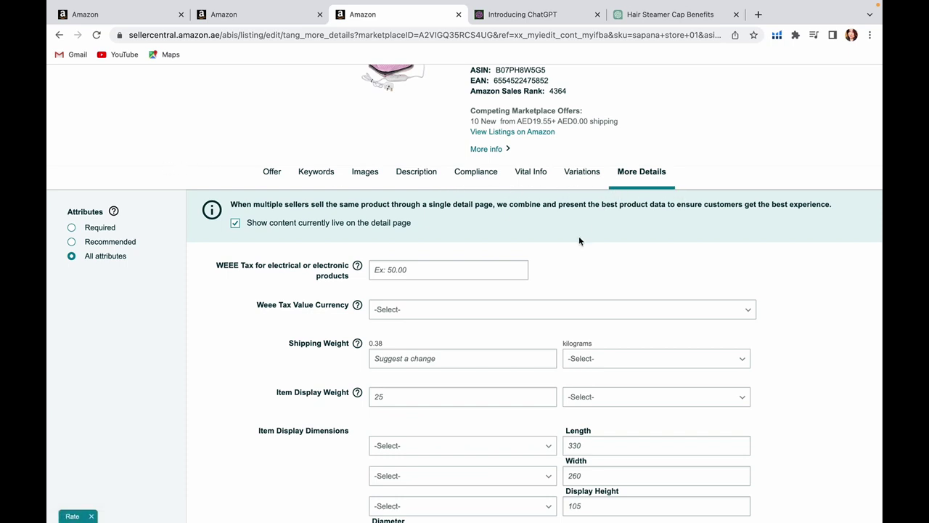
- Review the remaining additional detail fields of the listing, from shipping weight down to item dimensions, package dimensions and unit count
scroll(571, 241, down, 1)
scroll(571, 241, down, 5)
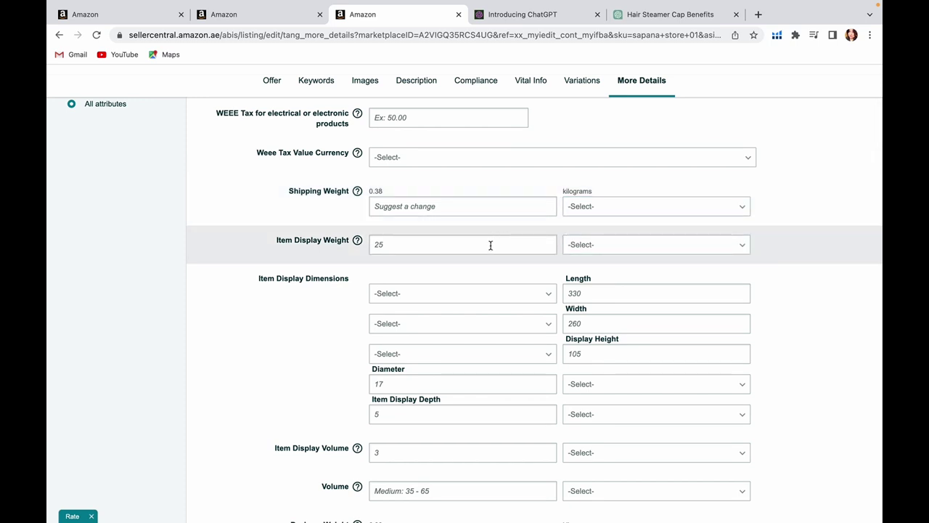
scroll(490, 245, down, 5)
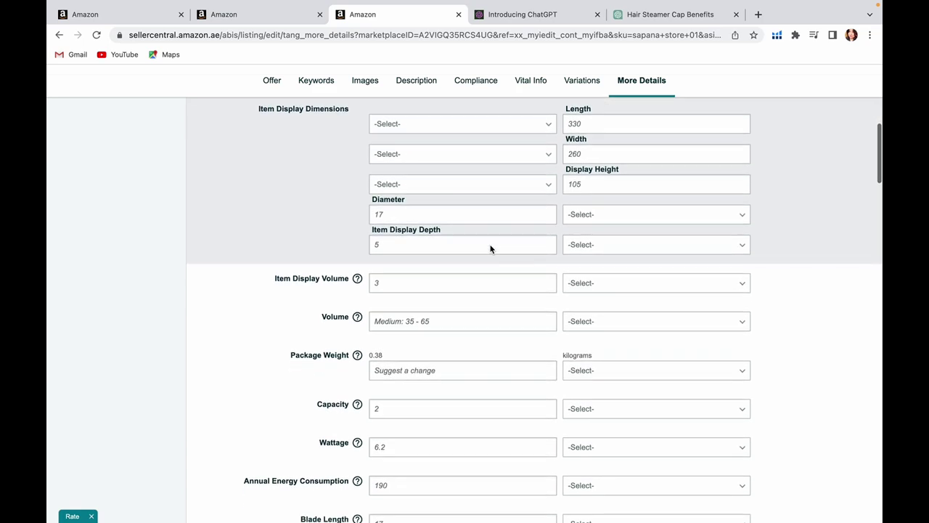
scroll(490, 249, down, 12)
scroll(490, 248, down, 12)
scroll(490, 249, down, 9)
scroll(491, 249, down, 16)
scroll(491, 249, down, 13)
scroll(491, 249, down, 5)
scroll(490, 247, up, 3)
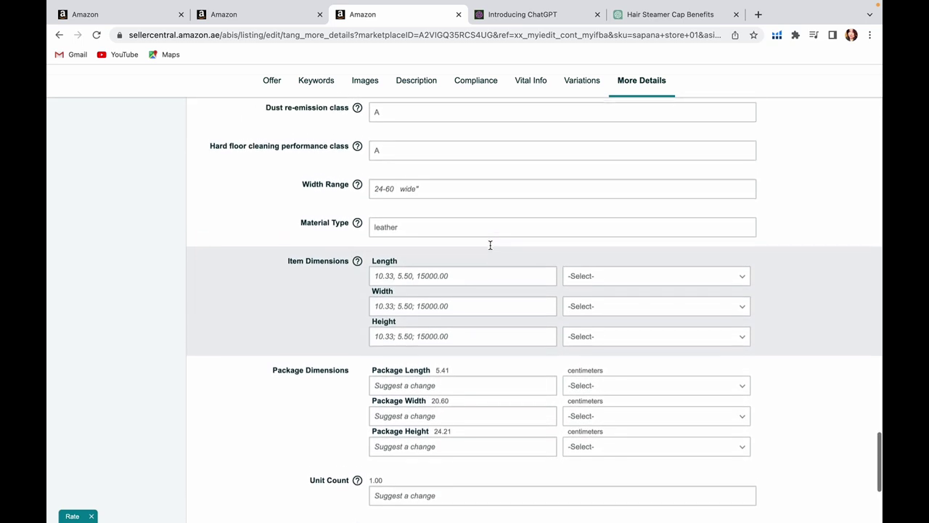
scroll(490, 245, down, 3)
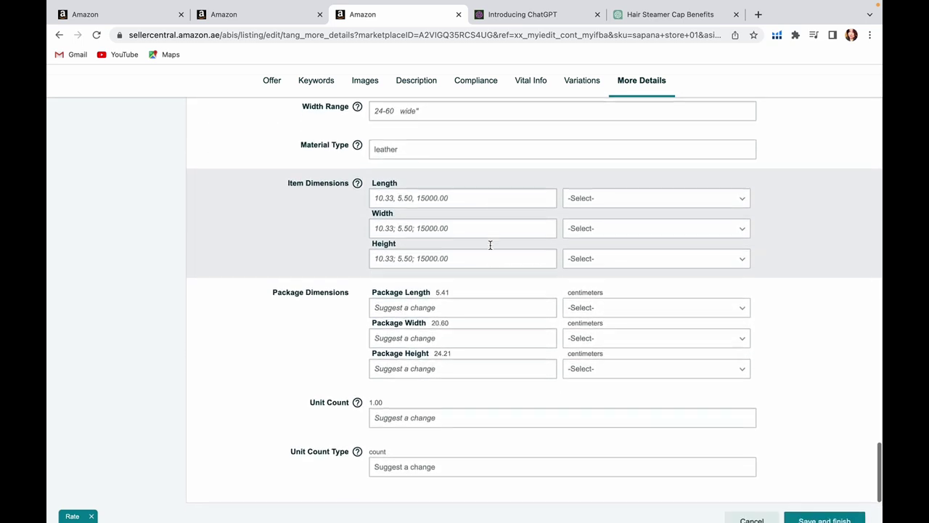
- Set the package length to 15 inches in the listing's package dimensions
scroll(490, 245, down, 1)
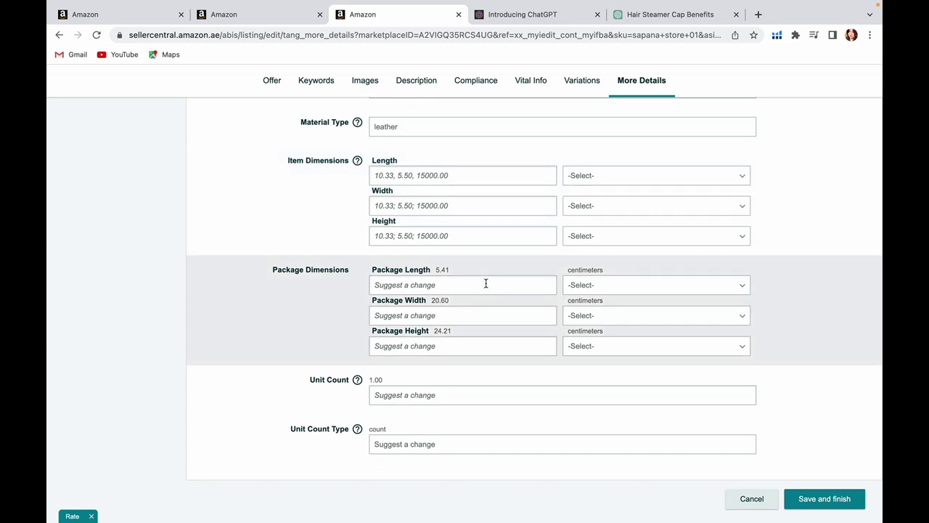
click(486, 284)
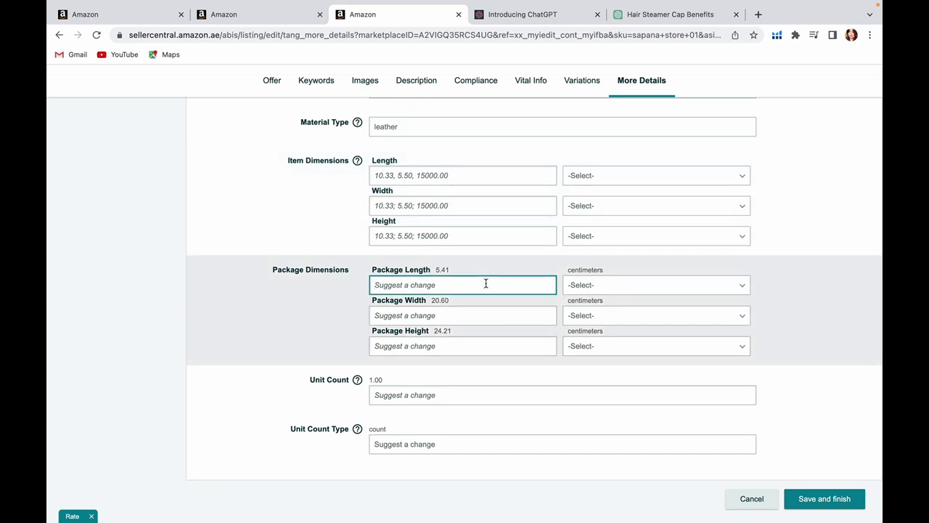
text(15)
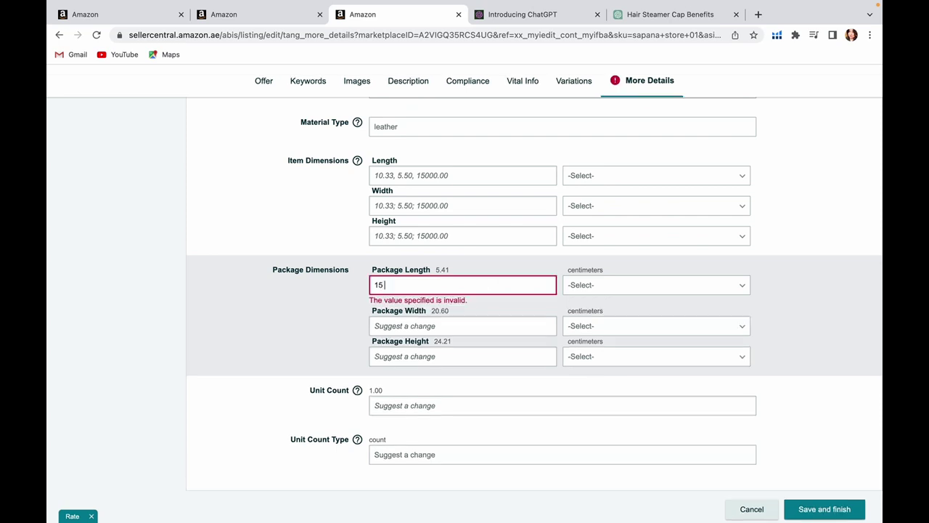
click(601, 289)
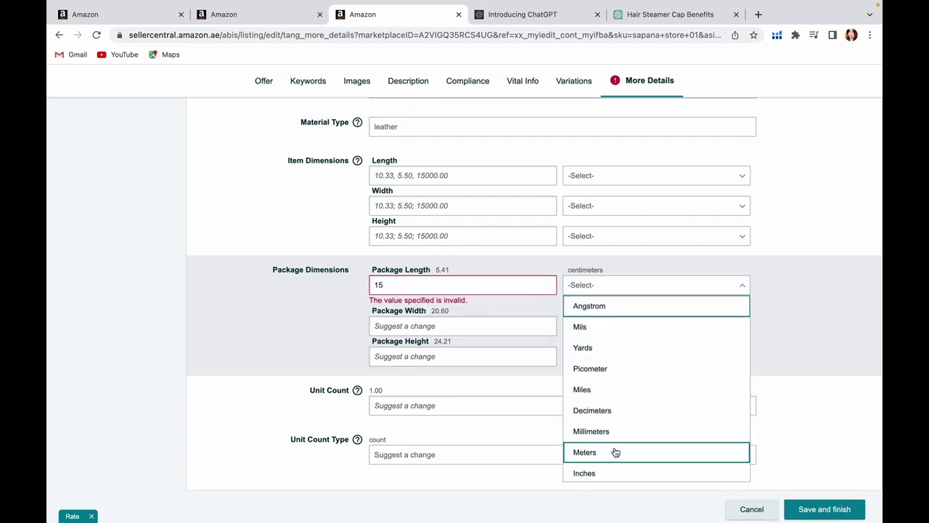
scroll(616, 350, up, 1)
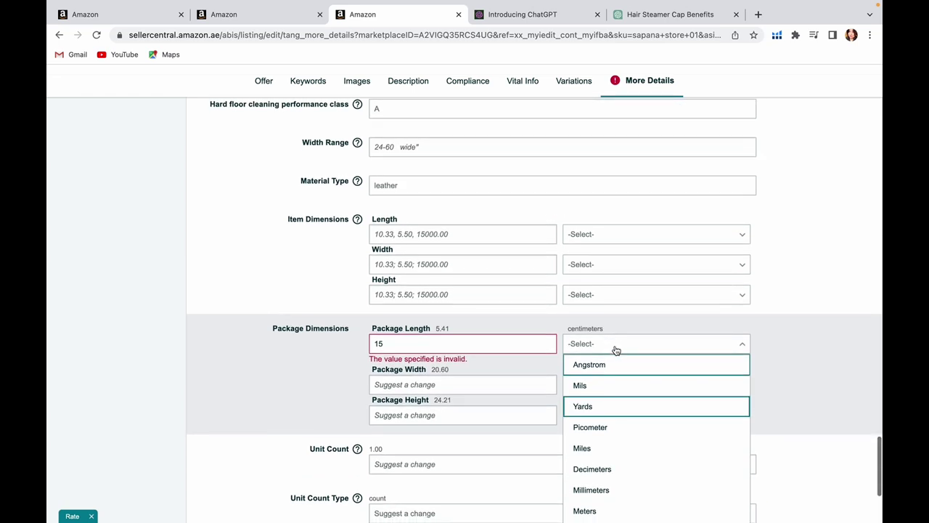
scroll(615, 350, down, 2)
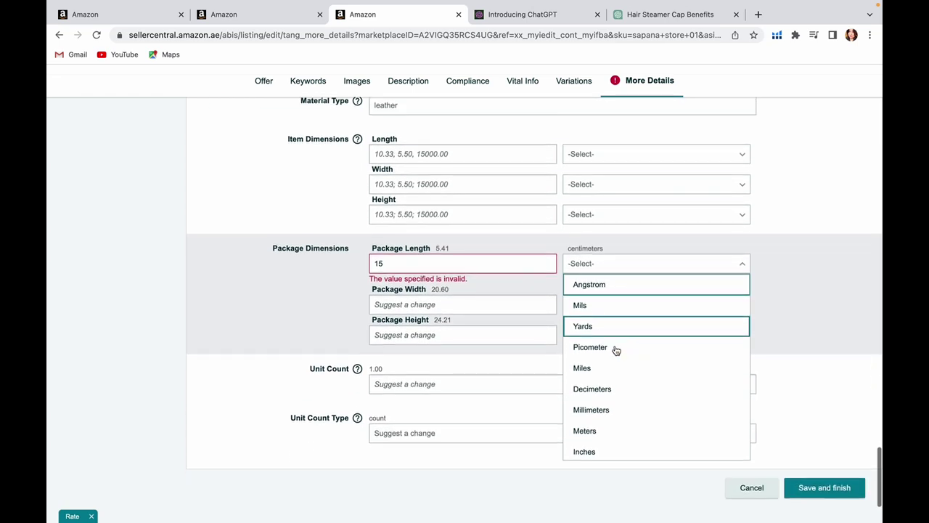
click(634, 453)
click(479, 306)
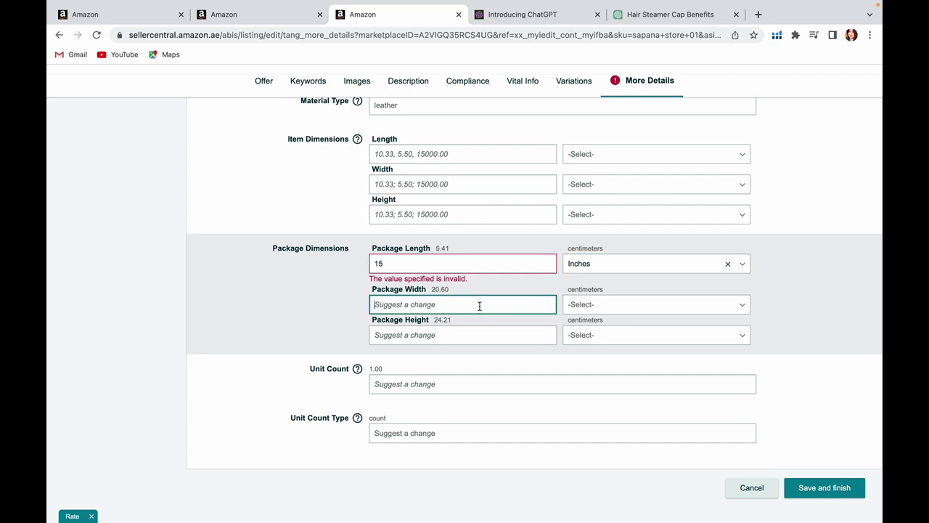
click(398, 265)
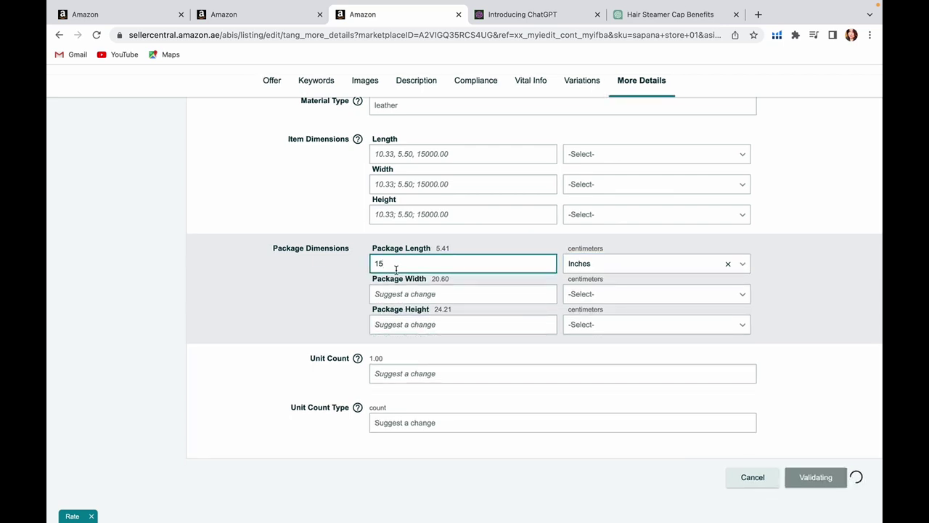
- Set the package width to 20 inches and the package height to 10 inches
click(396, 293)
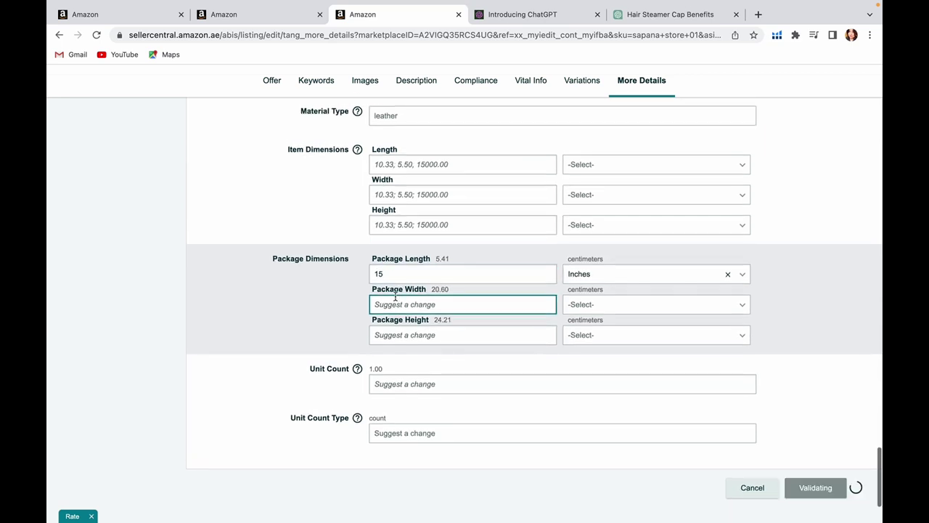
text(20)
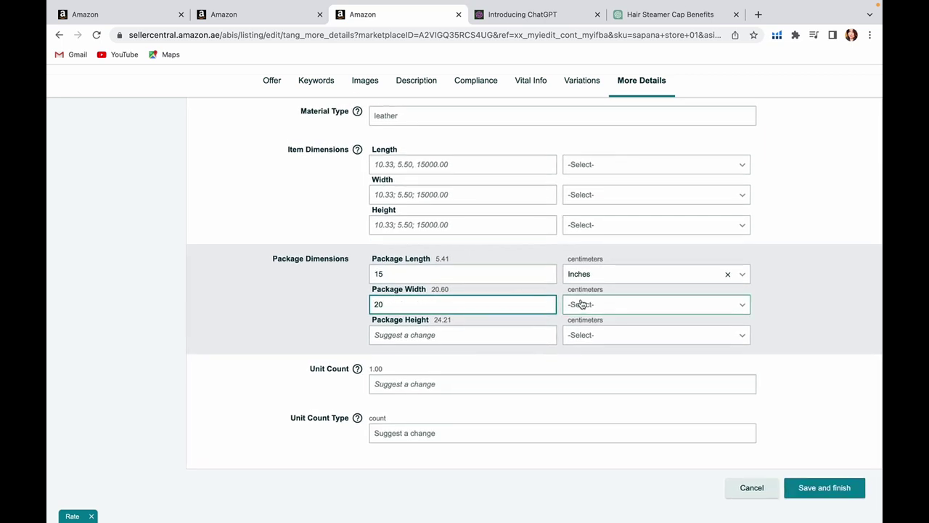
click(581, 305)
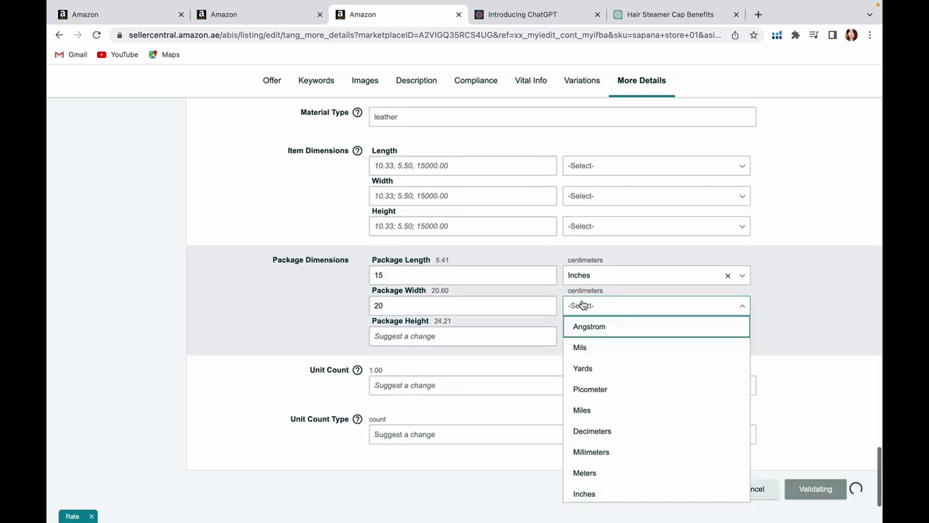
click(612, 496)
click(470, 338)
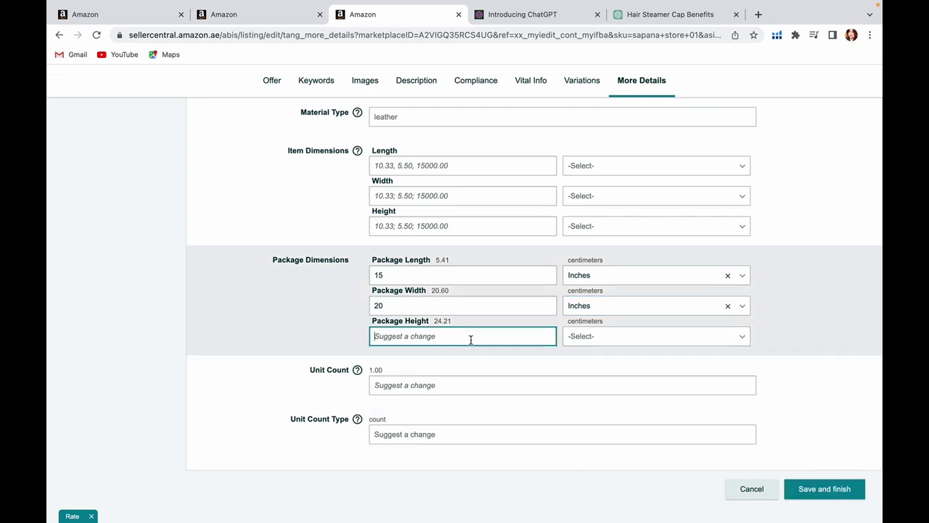
text(10)
click(596, 340)
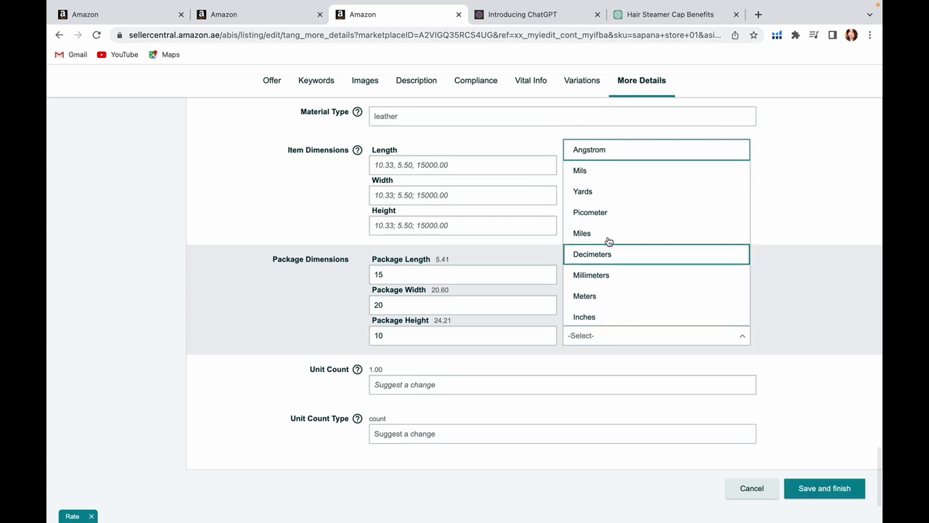
click(604, 318)
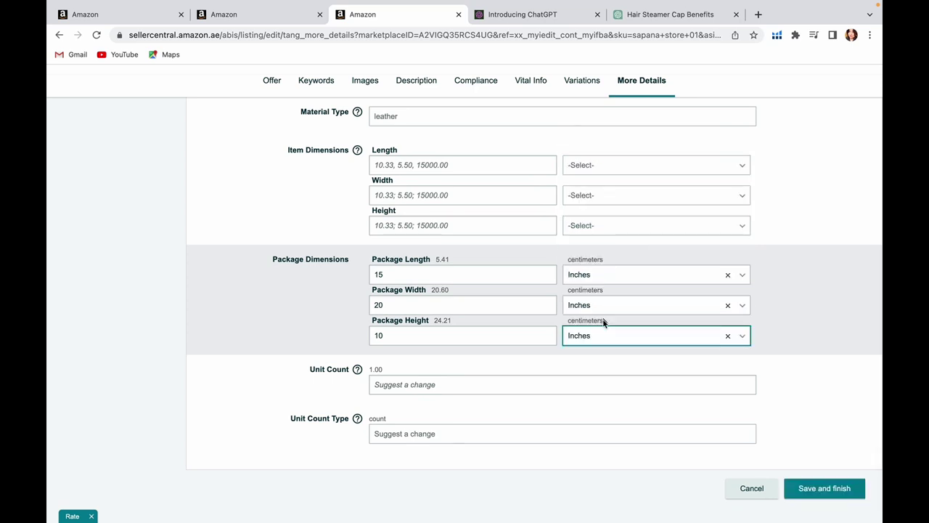
- Look back over the additional detail fields, including part number, package quantity, launch date and safety warnings
scroll(543, 349, down, 3)
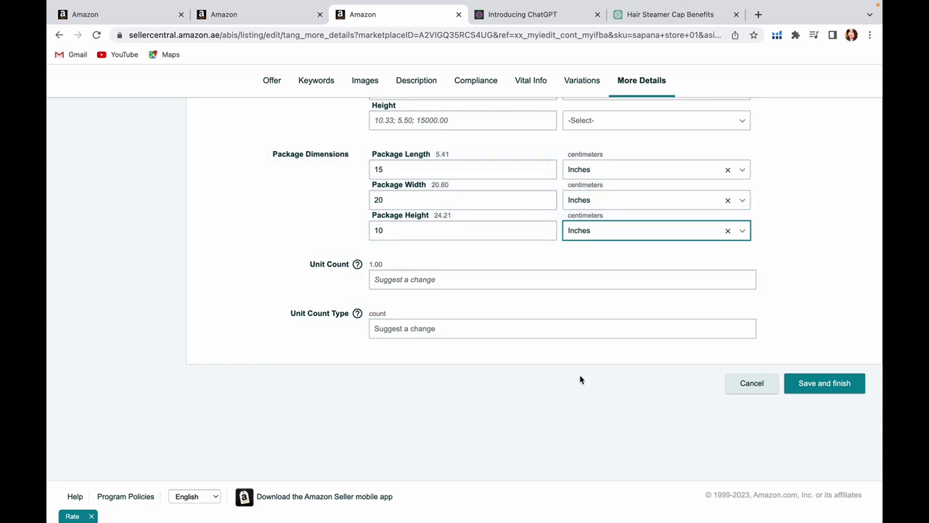
scroll(580, 378, up, 2)
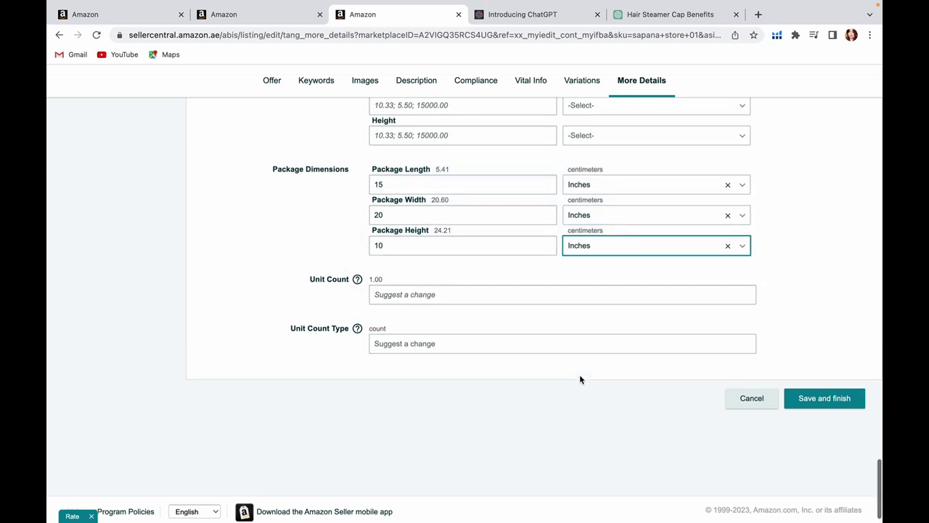
scroll(579, 378, up, 12)
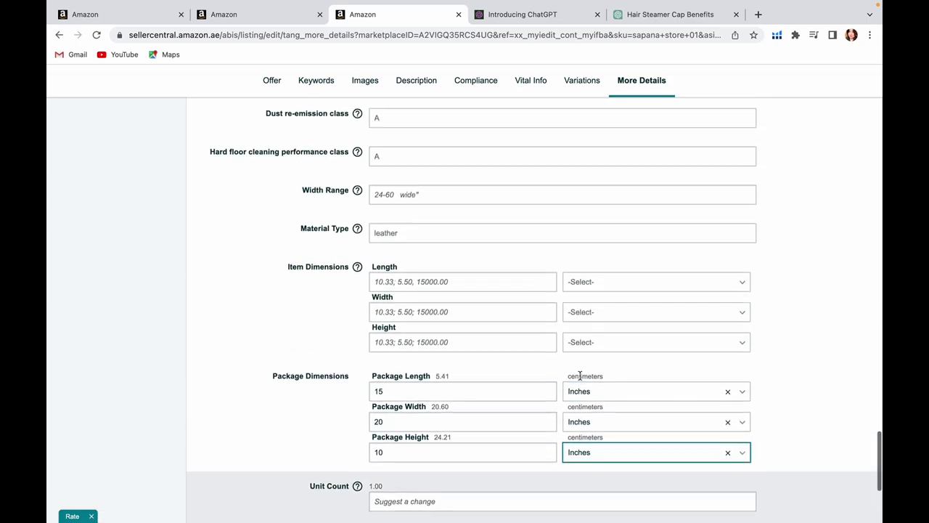
scroll(581, 380, up, 15)
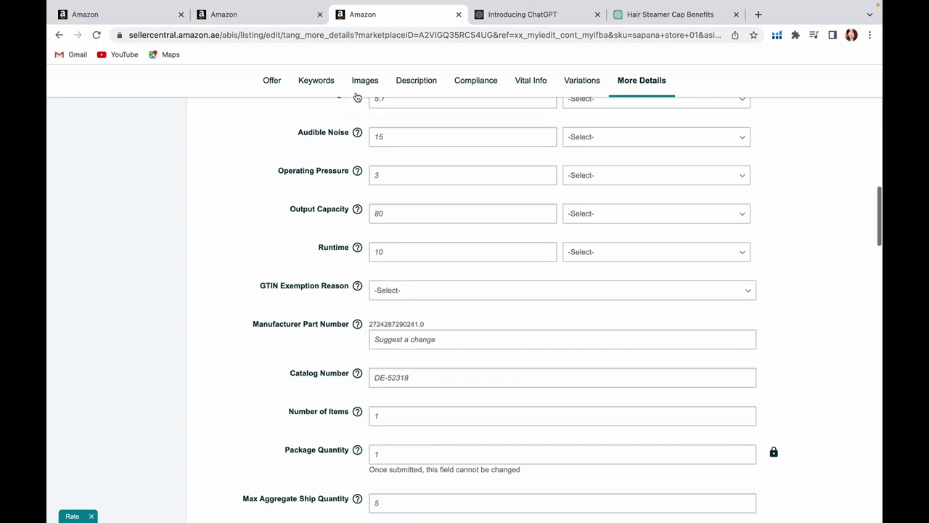
scroll(874, 341, down, 2)
scroll(853, 358, down, 14)
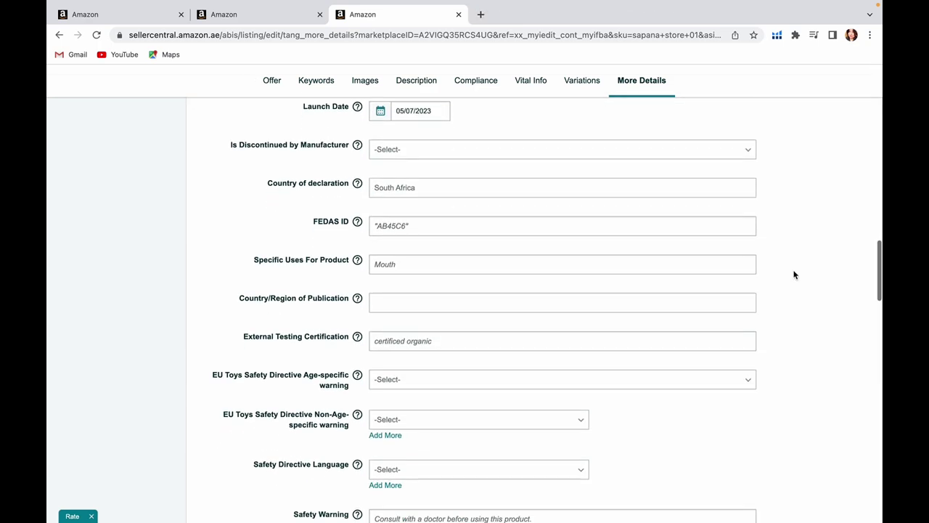
scroll(794, 273, down, 10)
scroll(794, 274, down, 12)
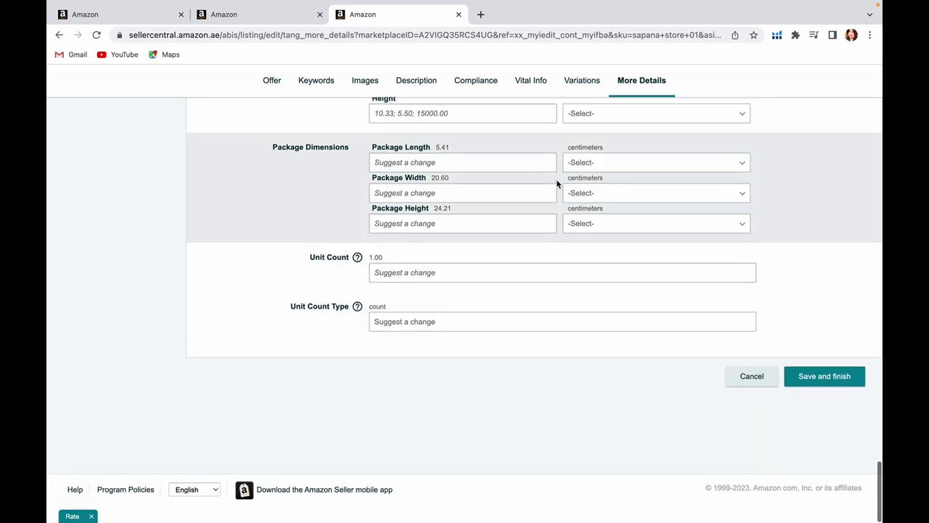
- Save and finish the listing edits, and close the submission confirmation
scroll(734, 206, down, 2)
click(828, 379)
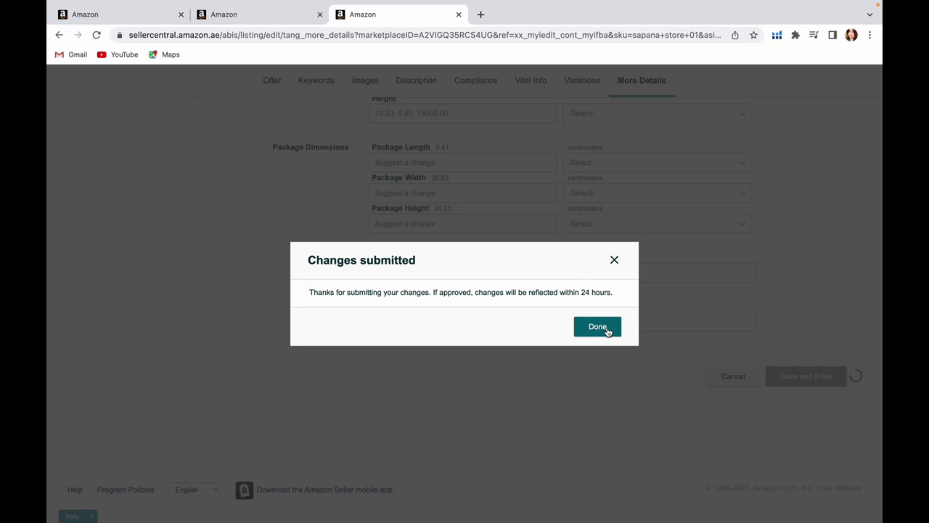
click(597, 326)
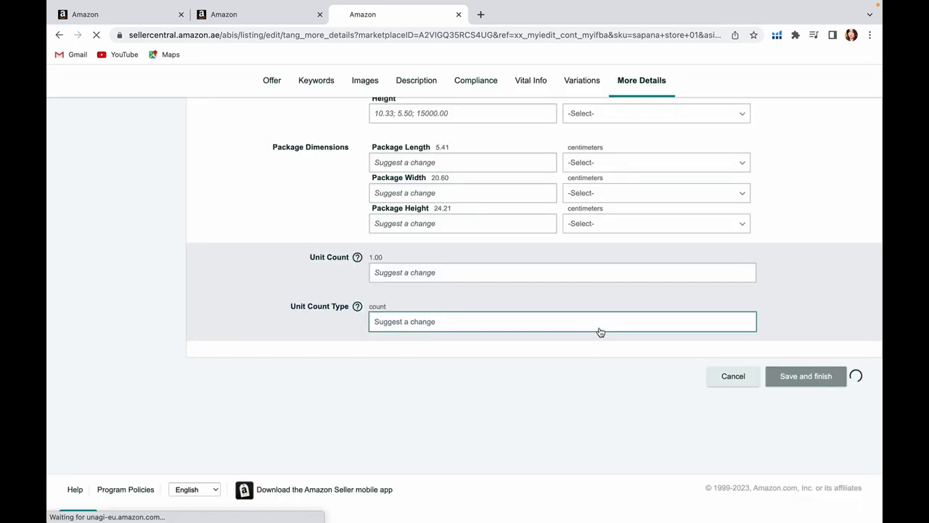
click(289, 16)
click(406, 15)
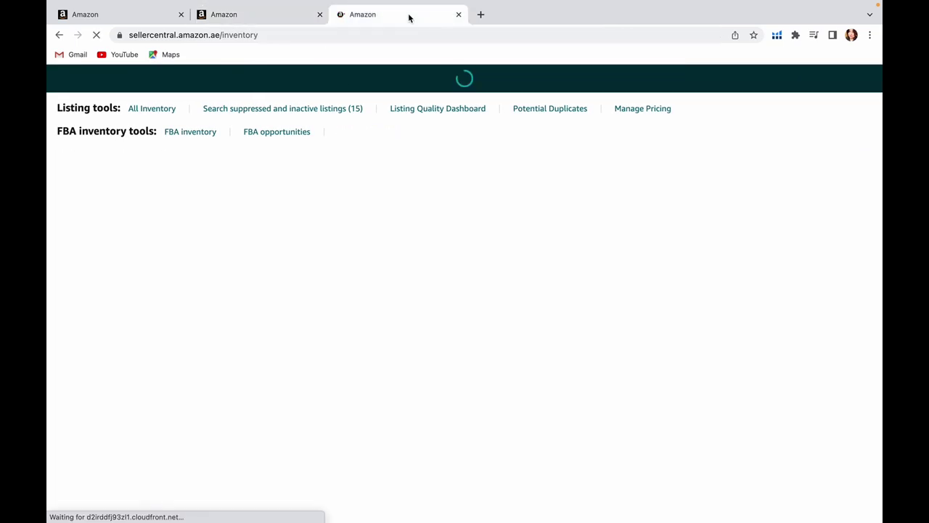
click(480, 15)
click(400, 15)
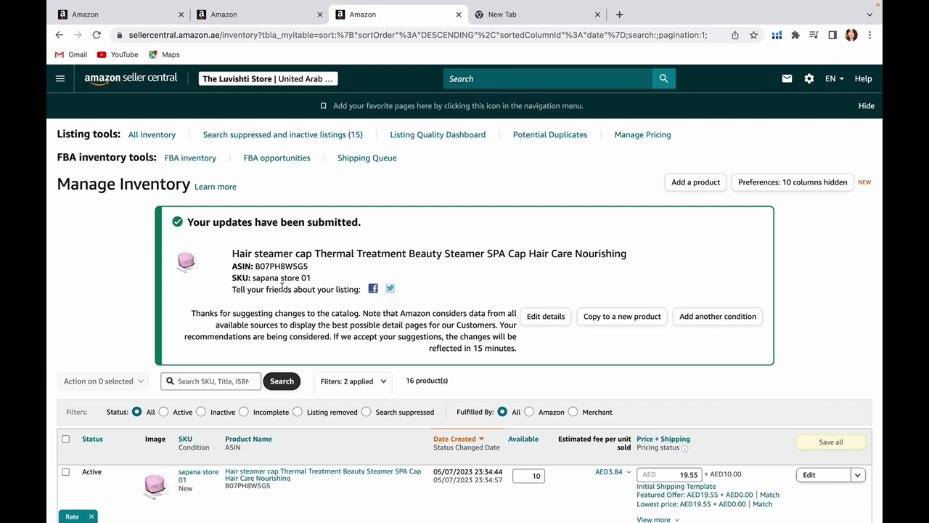
- Open the catalog's Add Products via Upload page
click(61, 78)
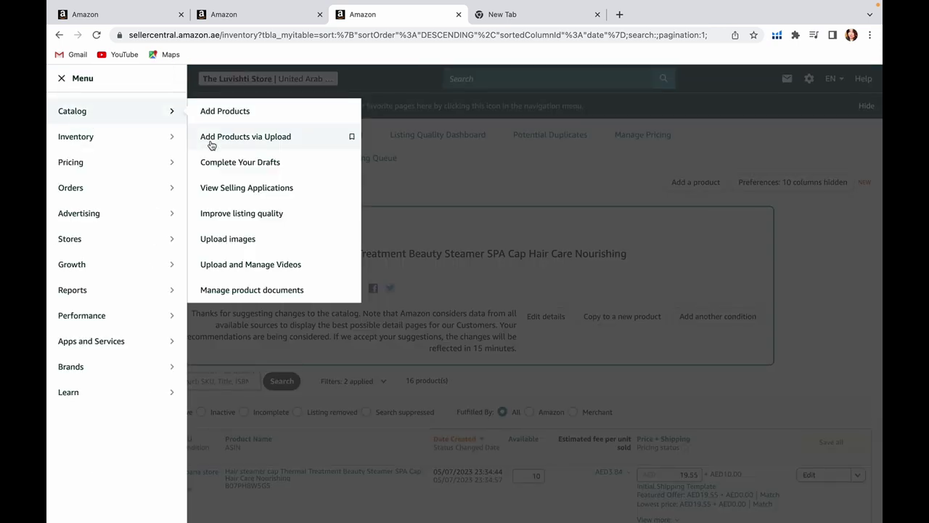
mouse_move(151, 145)
click(246, 138)
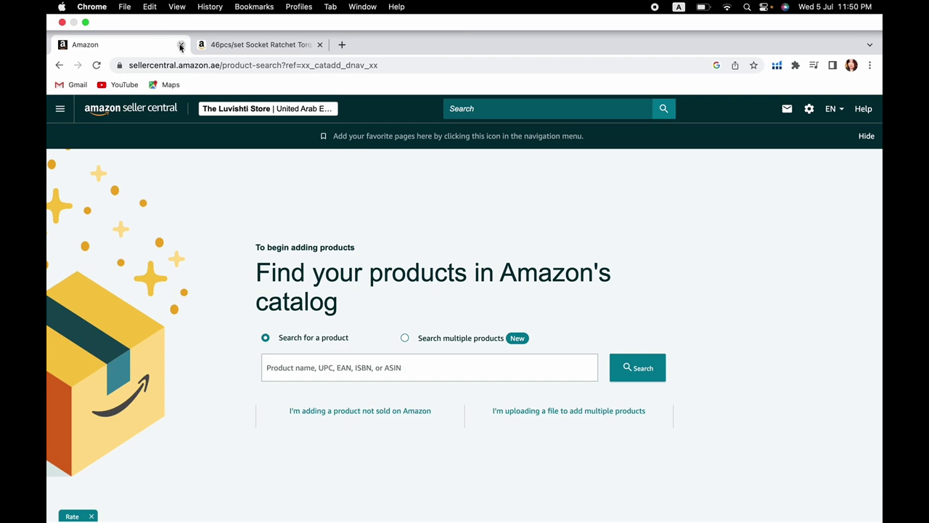
- Close the Seller Central product search page and open a new Chrome window from the desktop
click(181, 45)
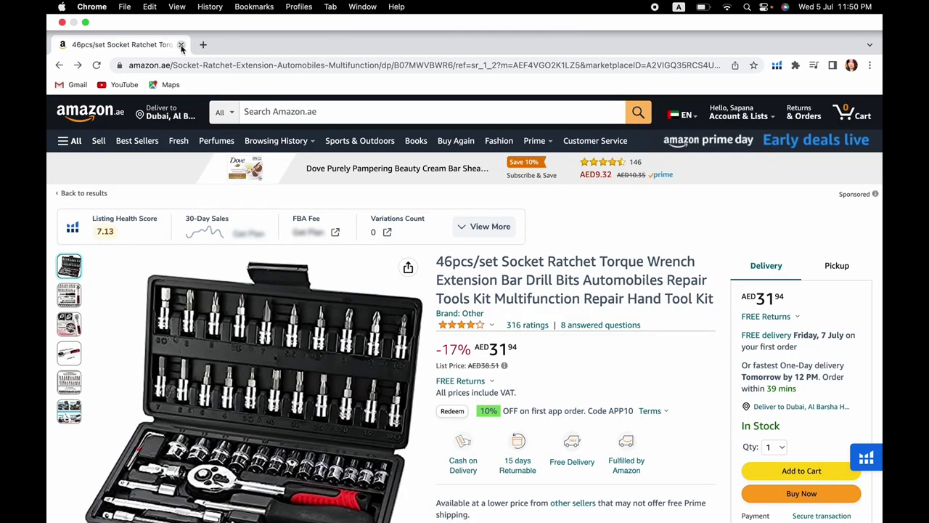
key(ctrl+Left)
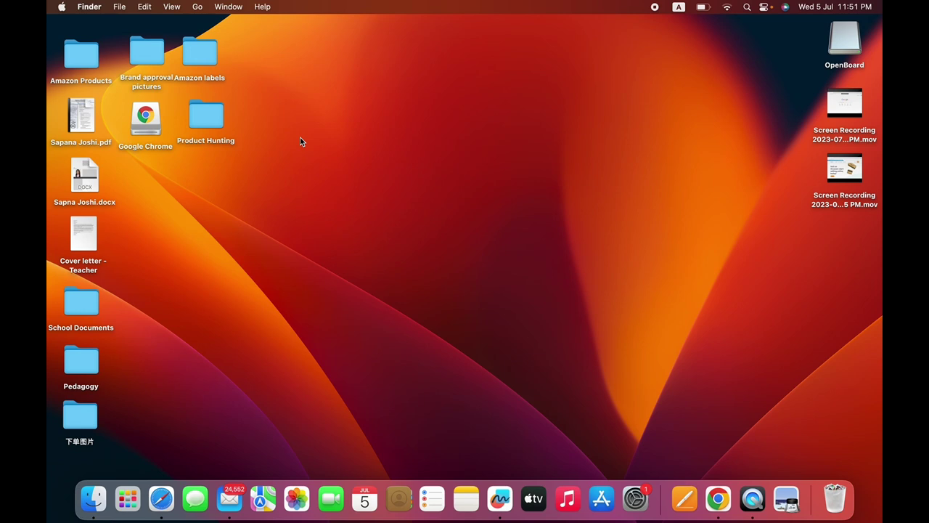
click(718, 501)
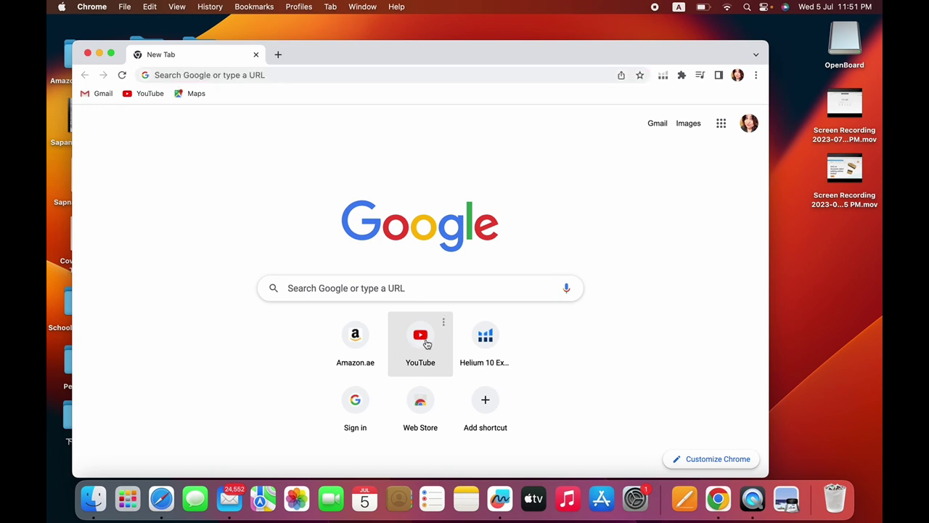
- Open the academy's YouTube channel and look through its list of uploaded videos
click(427, 343)
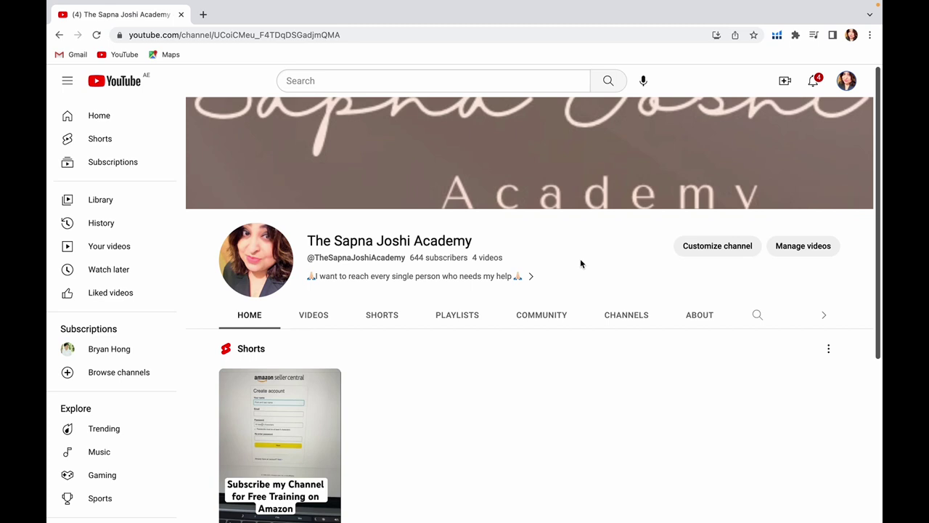
click(332, 317)
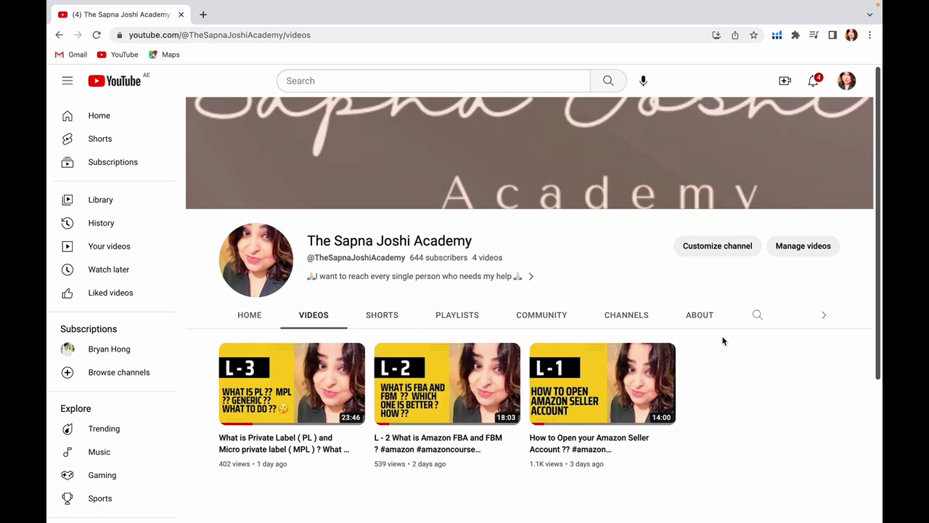
scroll(722, 340, down, 2)
mouse_move(296, 331)
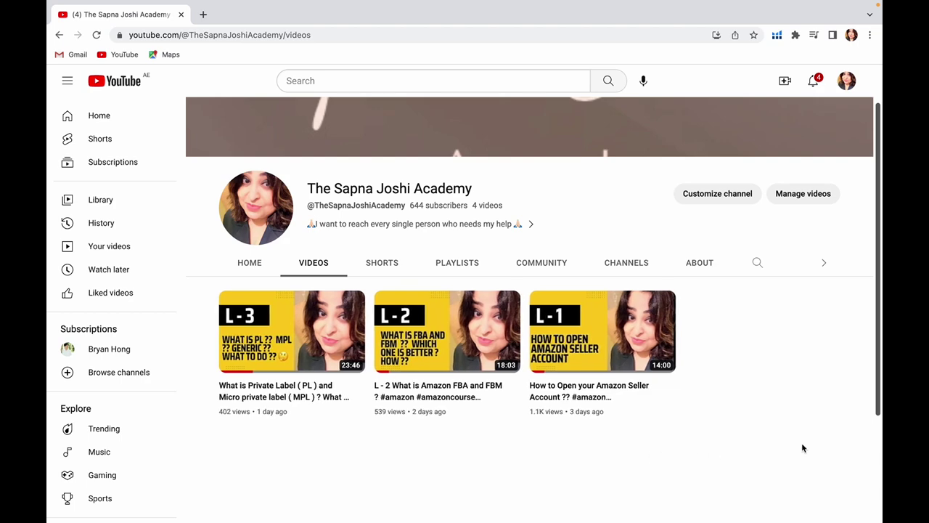
scroll(806, 432, down, 2)
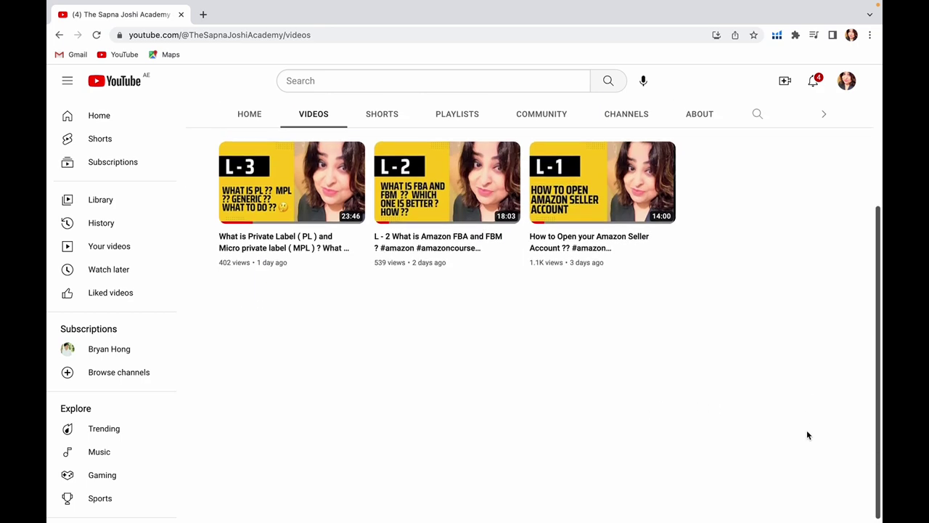